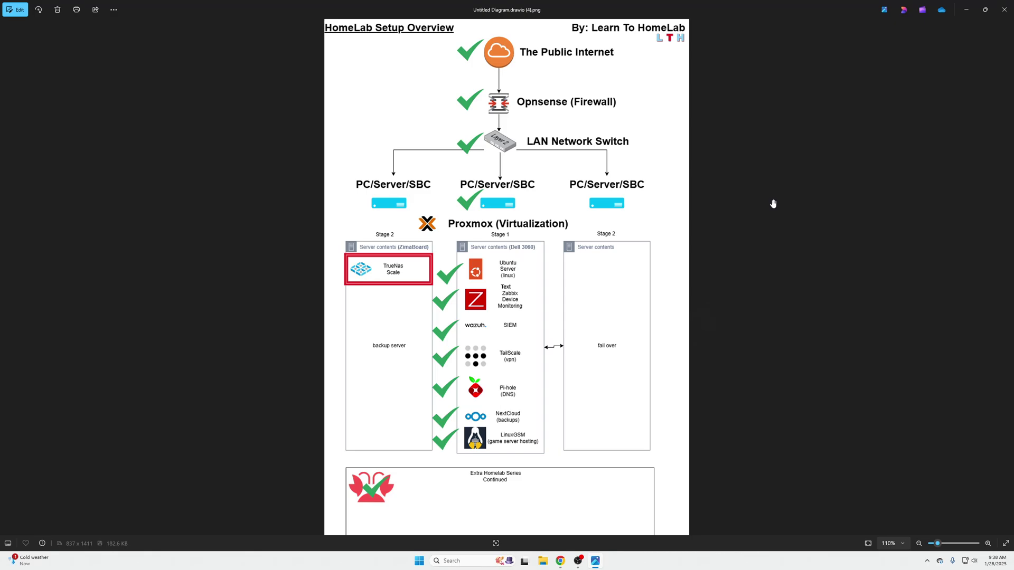
Shrink the photo viewer and switch the browser to the EP 16 Wazuh agent article
{"action": "left_click", "coordinate": [984, 9]}
{"action": "left_click", "coordinate": [954, 26]}
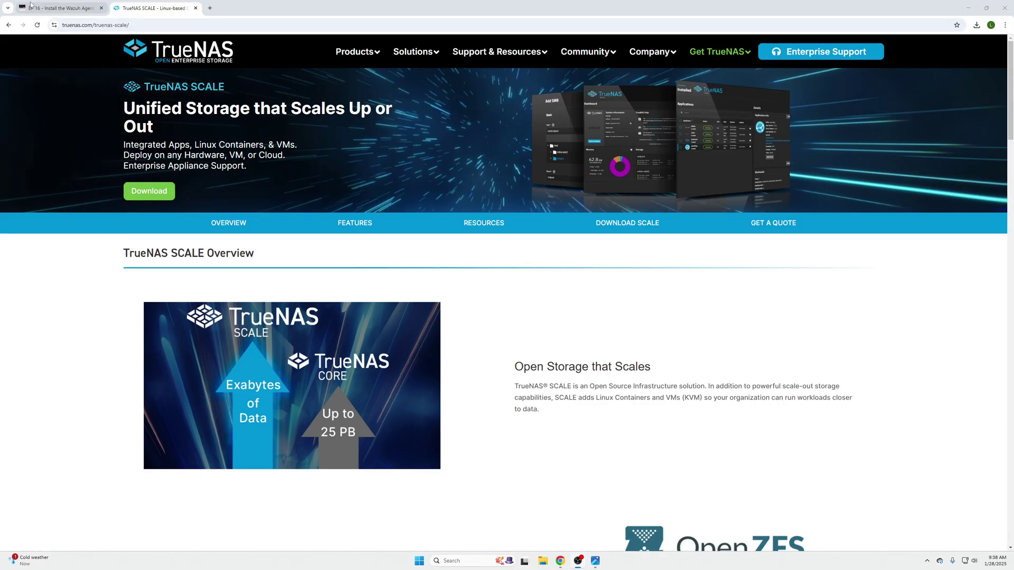
{"action": "left_click", "coordinate": [60, 8]}
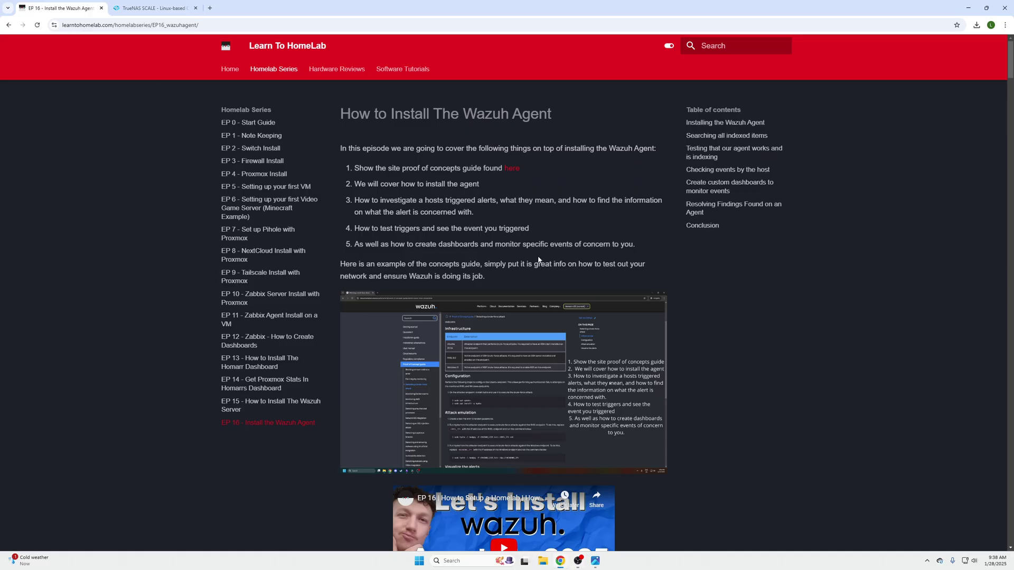
Scroll down through the Wazuh agent episode article
{"action": "scroll", "coordinate": [475, 213], "scroll_direction": "down", "scroll_amount": 20}
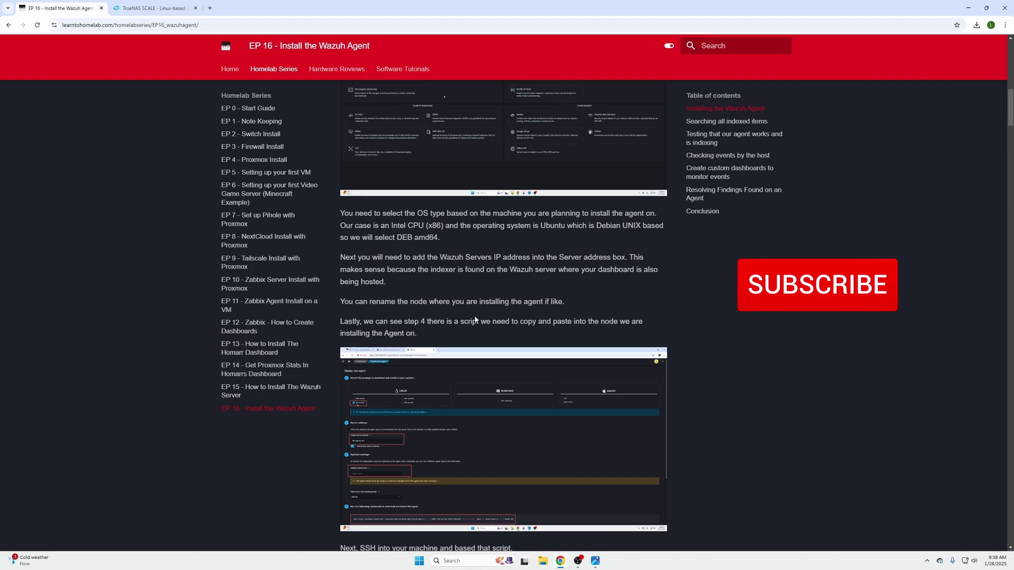
{"action": "scroll", "coordinate": [465, 337], "scroll_direction": "down", "scroll_amount": 6}
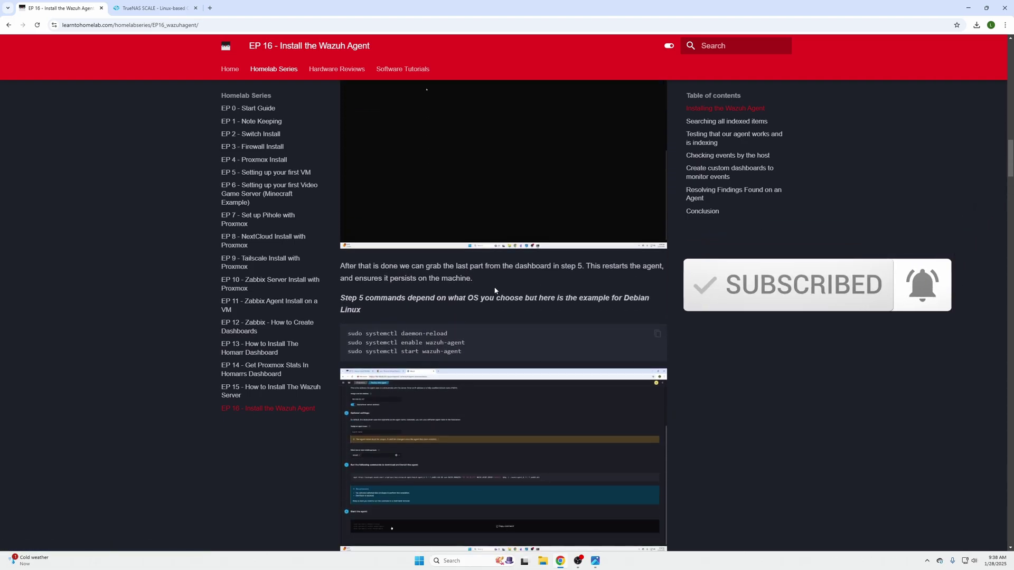
{"action": "scroll", "coordinate": [540, 282], "scroll_direction": "down", "scroll_amount": 1}
{"action": "scroll", "coordinate": [540, 281], "scroll_direction": "down", "scroll_amount": 2}
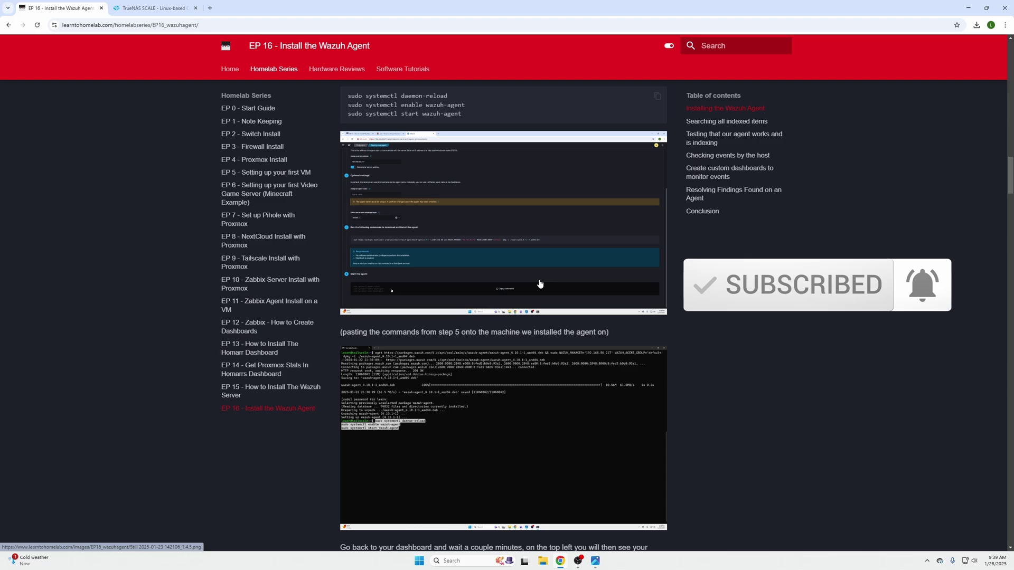
{"action": "scroll", "coordinate": [540, 283], "scroll_direction": "down", "scroll_amount": 3}
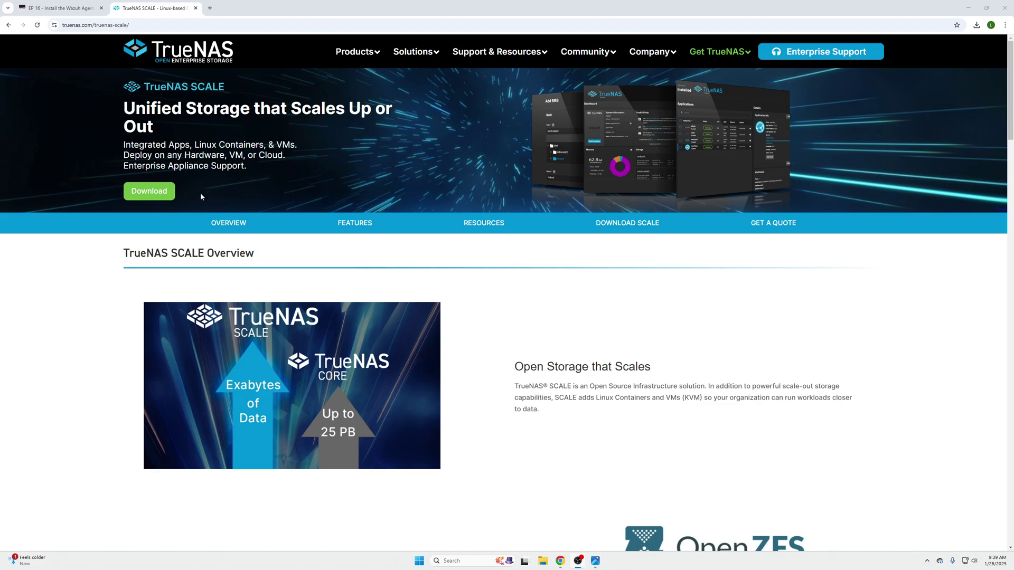
Open the SCALE download page, highlight the minimum CPU and RAM requirements, and skip sign-up
{"action": "left_click", "coordinate": [150, 191]}
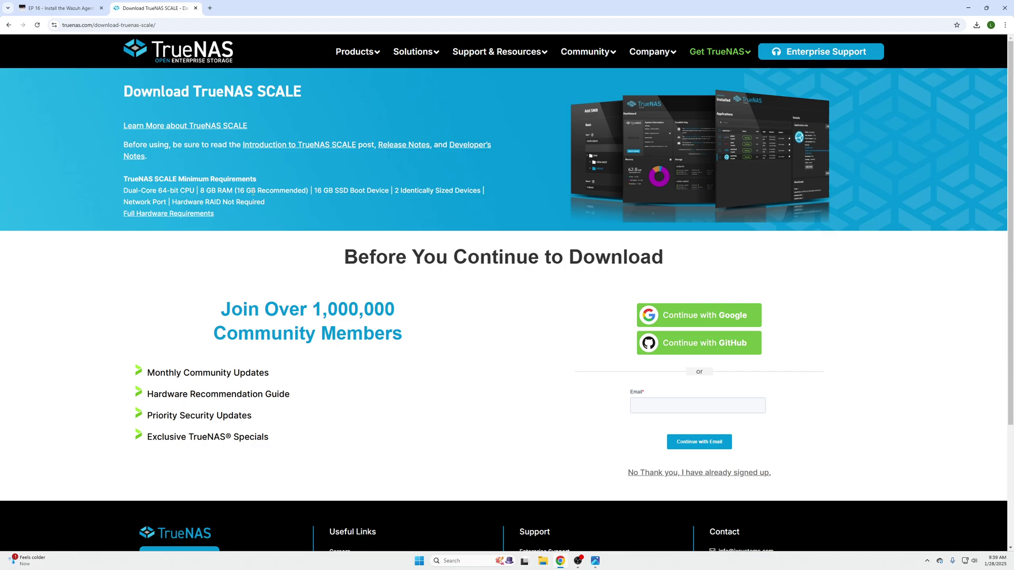
{"action": "left_click_drag", "start_coordinate": [139, 179], "coordinate": [238, 191]}
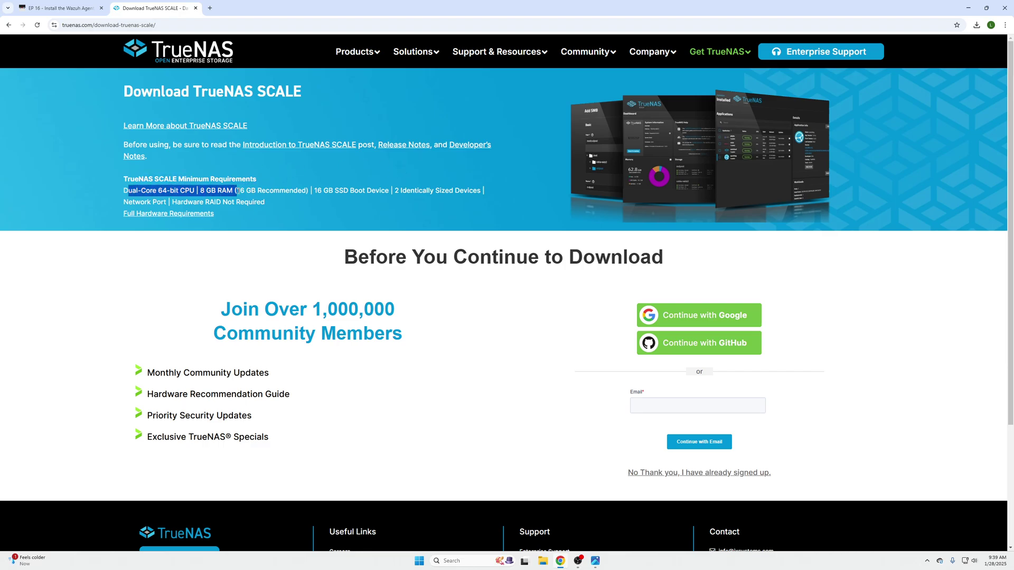
{"action": "left_click", "coordinate": [204, 195]}
{"action": "left_click_drag", "start_coordinate": [166, 190], "coordinate": [262, 190]}
{"action": "left_click", "coordinate": [331, 190]}
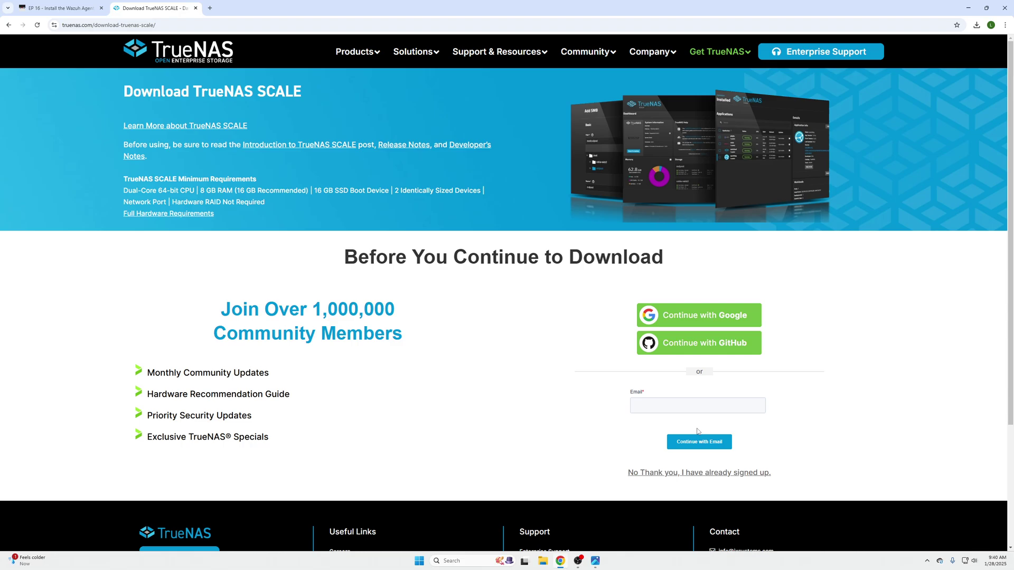
{"action": "left_click", "coordinate": [676, 473]}
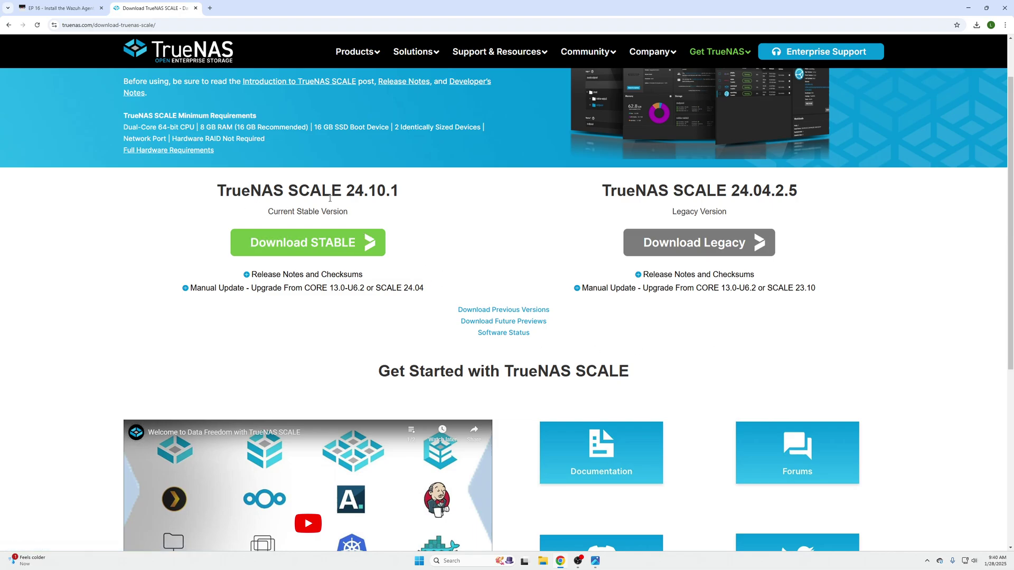
Scroll to the version list and download the stable TrueNAS SCALE 24.10.1 release
{"action": "scroll", "coordinate": [487, 288], "scroll_direction": "up", "scroll_amount": 1}
{"action": "scroll", "coordinate": [486, 289], "scroll_direction": "down", "scroll_amount": 3}
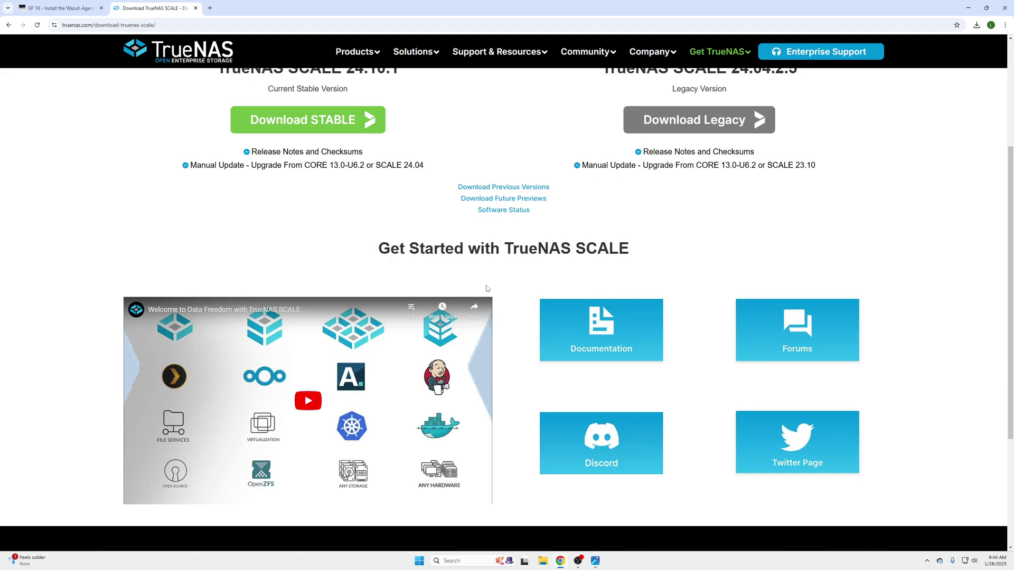
{"action": "scroll", "coordinate": [465, 280], "scroll_direction": "up", "scroll_amount": 3}
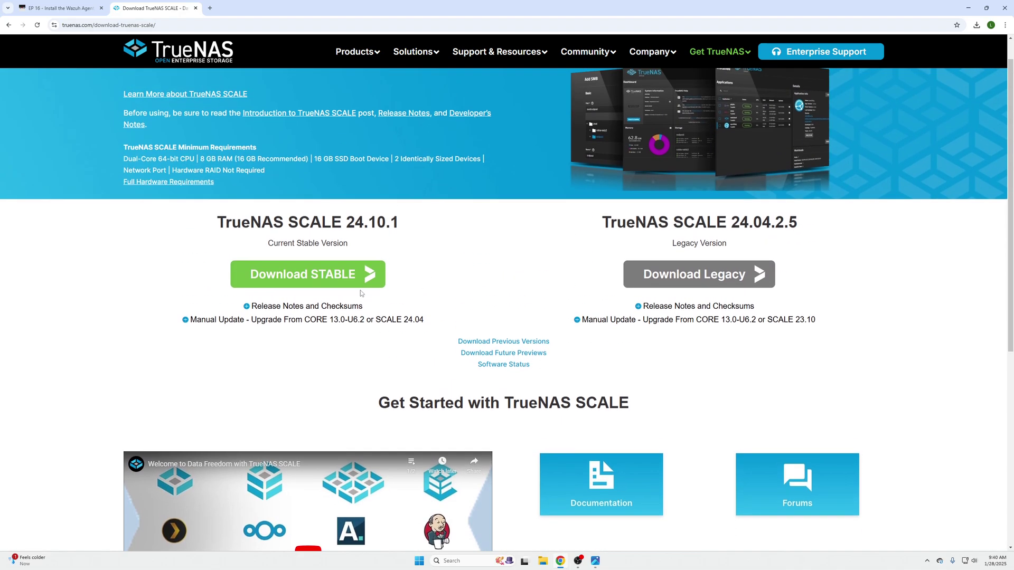
{"action": "left_click", "coordinate": [336, 282]}
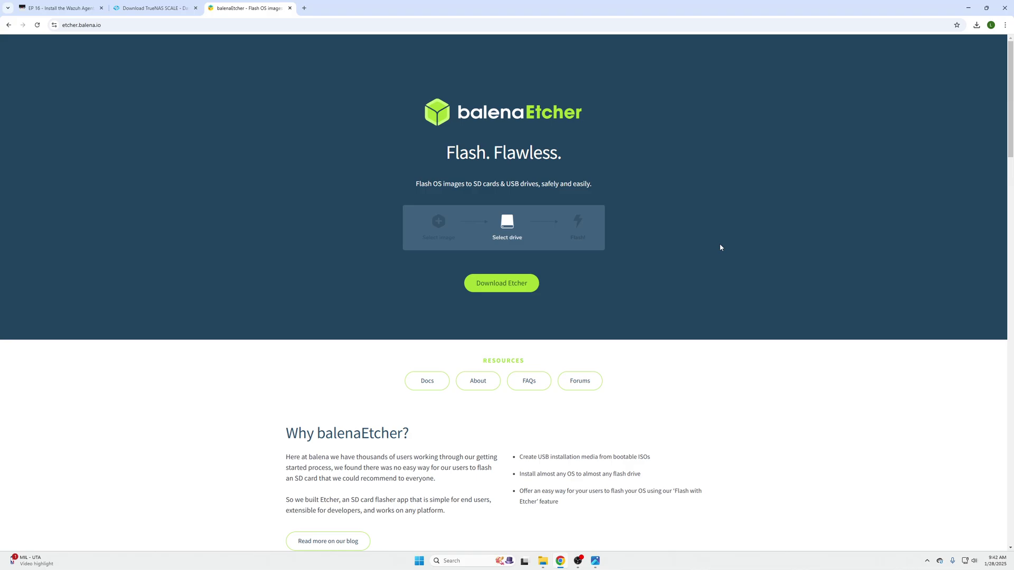
Launch balenaEtcher from the desktop and load the TrueNAS-SCALE-24.10.1 ISO image
{"action": "left_click", "coordinate": [968, 7]}
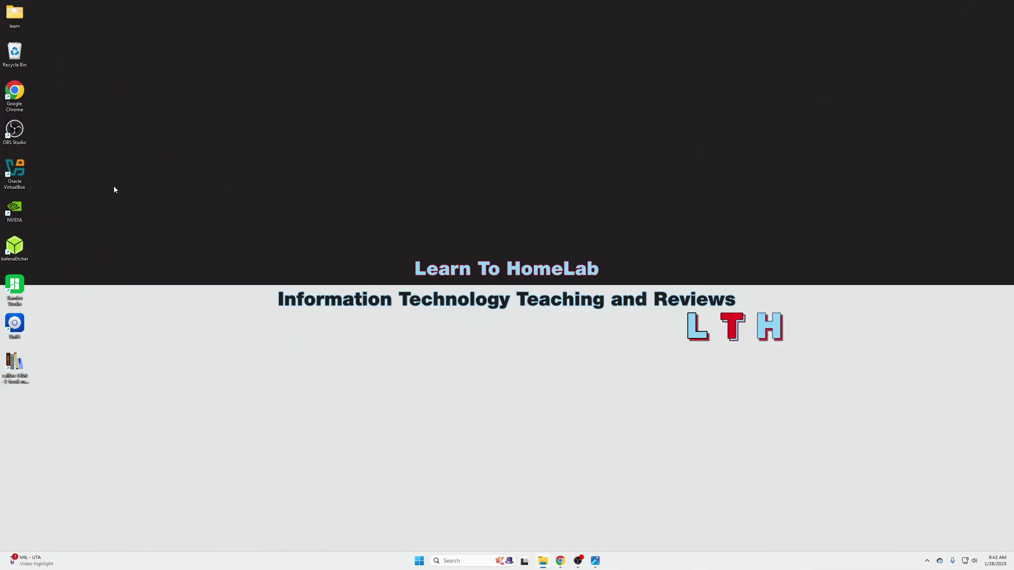
{"action": "double_click", "coordinate": [21, 247]}
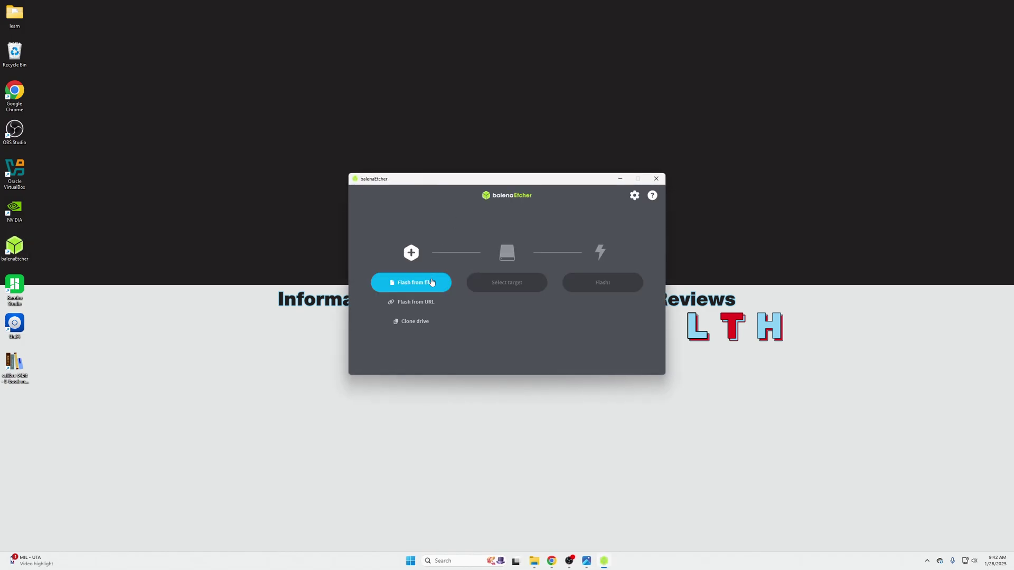
{"action": "left_click", "coordinate": [426, 283]}
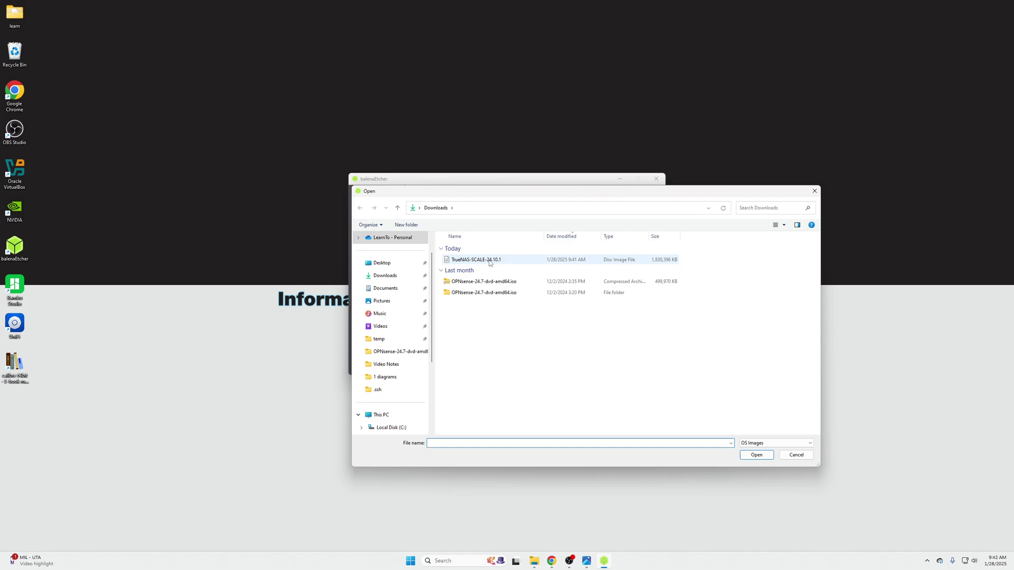
{"action": "left_click", "coordinate": [489, 262]}
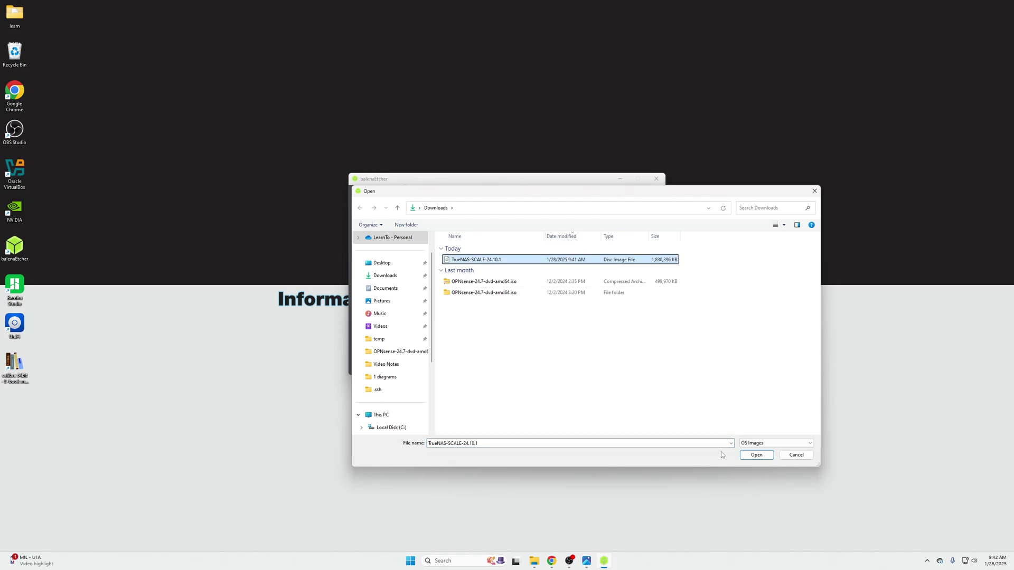
{"action": "left_click", "coordinate": [755, 456]}
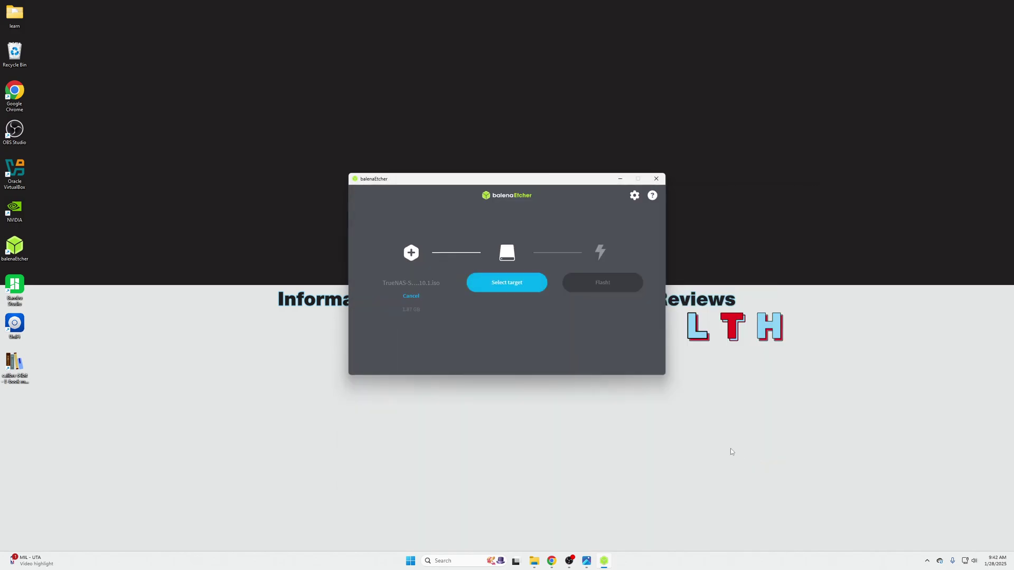
Select the SanDisk Cruzer USB drive as the target and start flashing
{"action": "left_click", "coordinate": [510, 288]}
{"action": "left_click", "coordinate": [376, 243]}
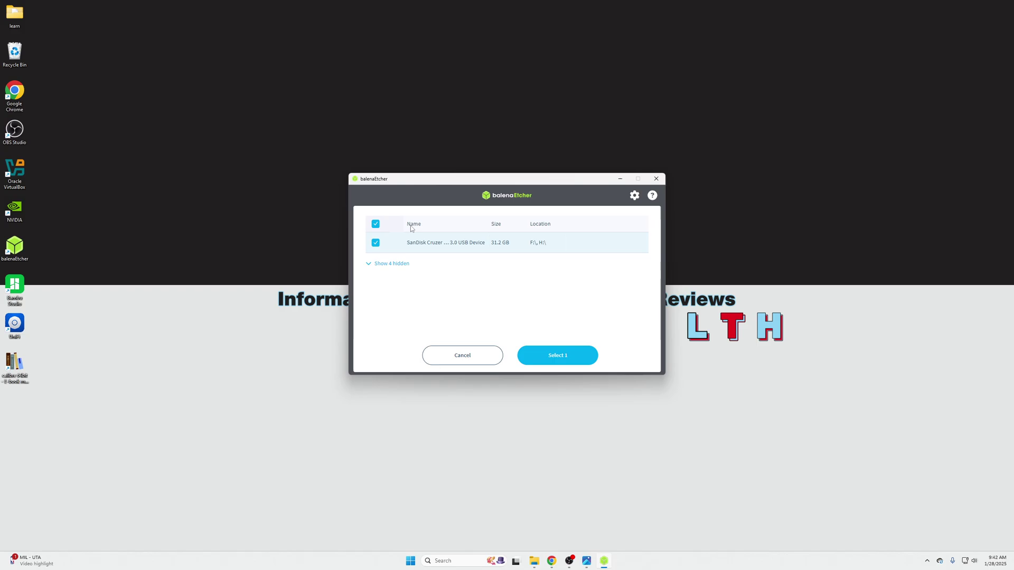
{"action": "left_click", "coordinate": [588, 355]}
{"action": "left_click", "coordinate": [594, 286]}
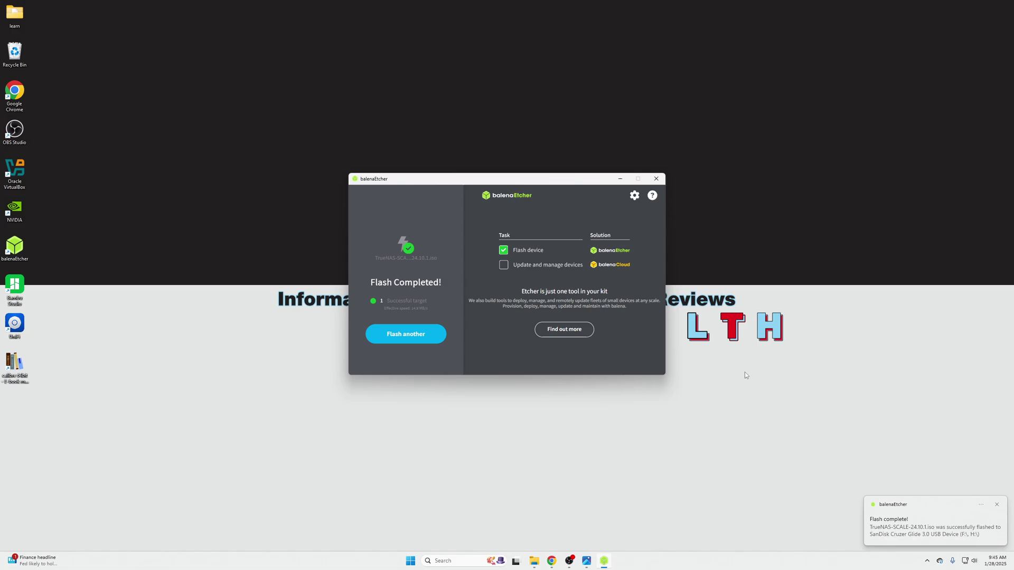
Dismiss the flash-complete notice and safely eject the Cruzer Glide 3.0 drive from the tray
{"action": "left_click", "coordinate": [996, 505]}
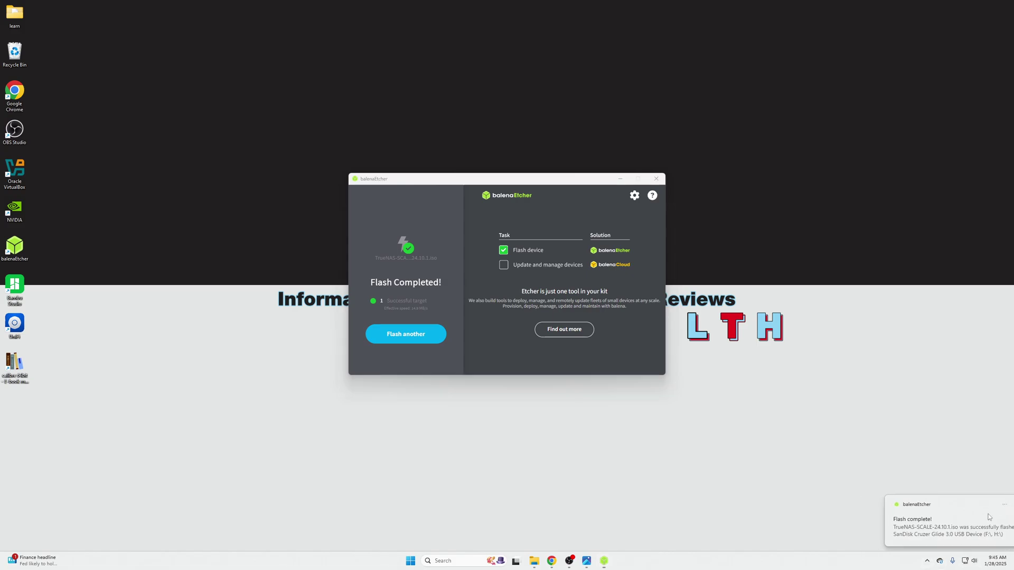
{"action": "left_click", "coordinate": [927, 561]}
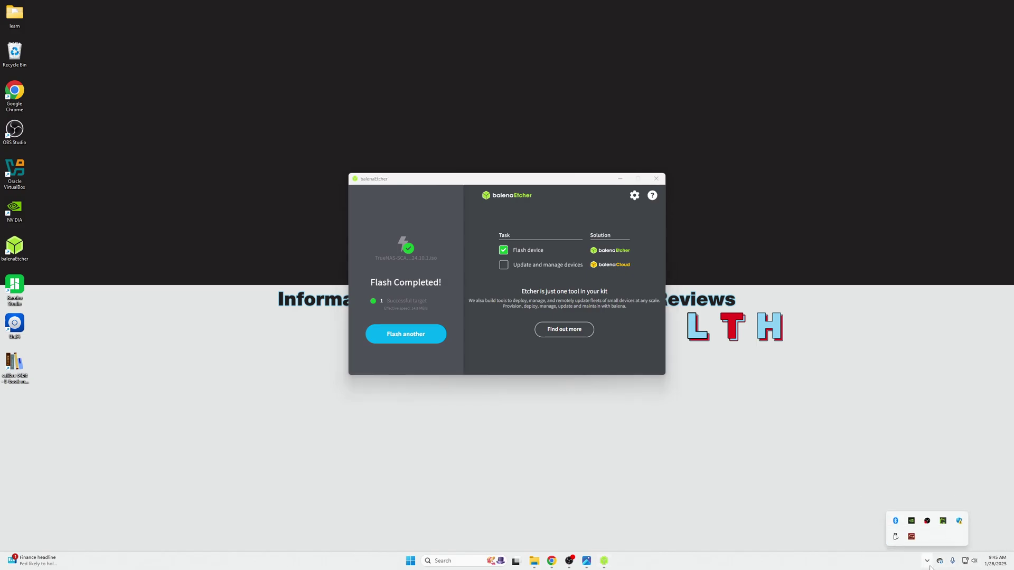
{"action": "left_click", "coordinate": [895, 537]}
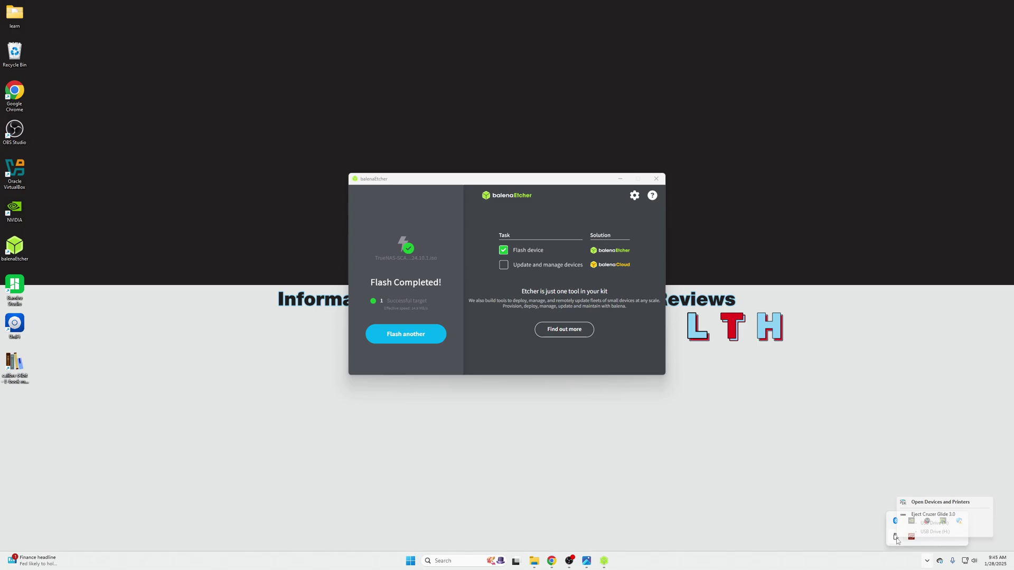
{"action": "left_click", "coordinate": [933, 514]}
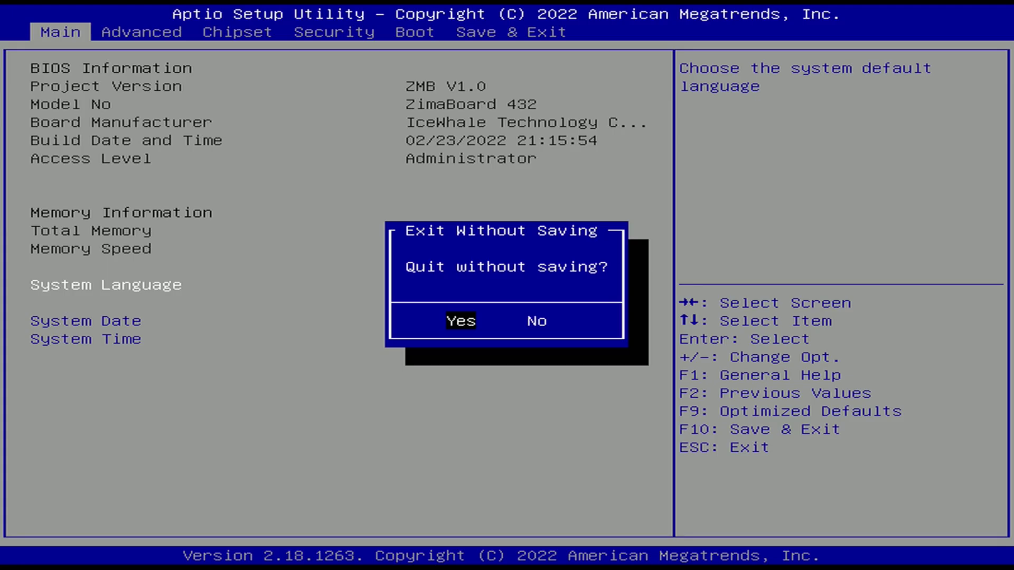
Decline quitting without saving and move to Boot Option #1 on the Boot page
{"action": "key", "text": "Right"}
{"action": "key", "text": "Return"}
{"action": "key", "text": "Right"}
{"action": "key", "text": "Right"}
{"action": "key", "text": "Right"}
{"action": "key", "text": "Right"}
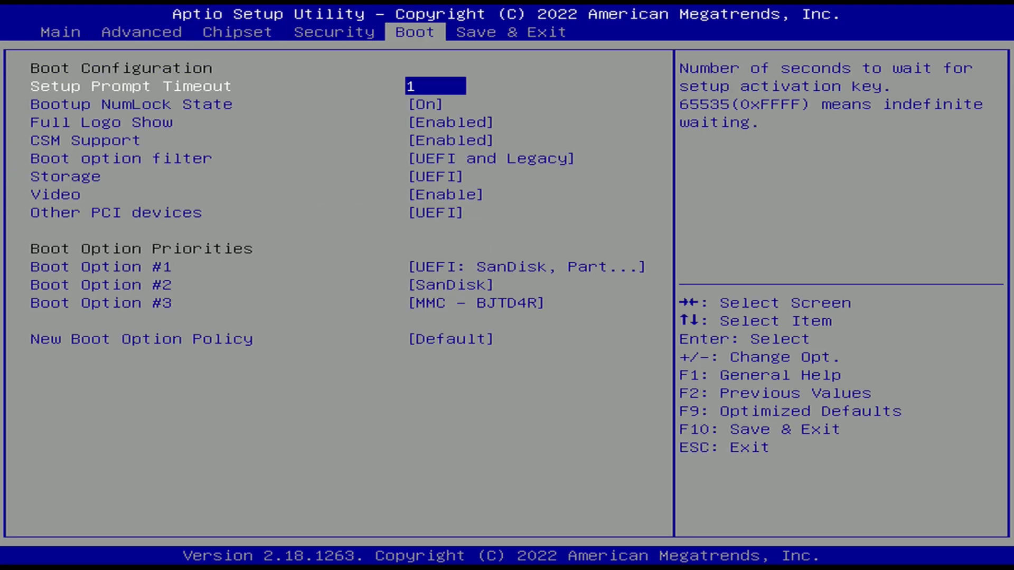
{"action": "key", "text": "Down"}
{"action": "key", "text": "Down"}
{"action": "key", "text": "Down"}
{"action": "key", "text": "Down"}
{"action": "key", "text": "Down"}
{"action": "key", "text": "Down"}
{"action": "key", "text": "Down"}
{"action": "key", "text": "Down"}
{"action": "key", "text": "Down"}
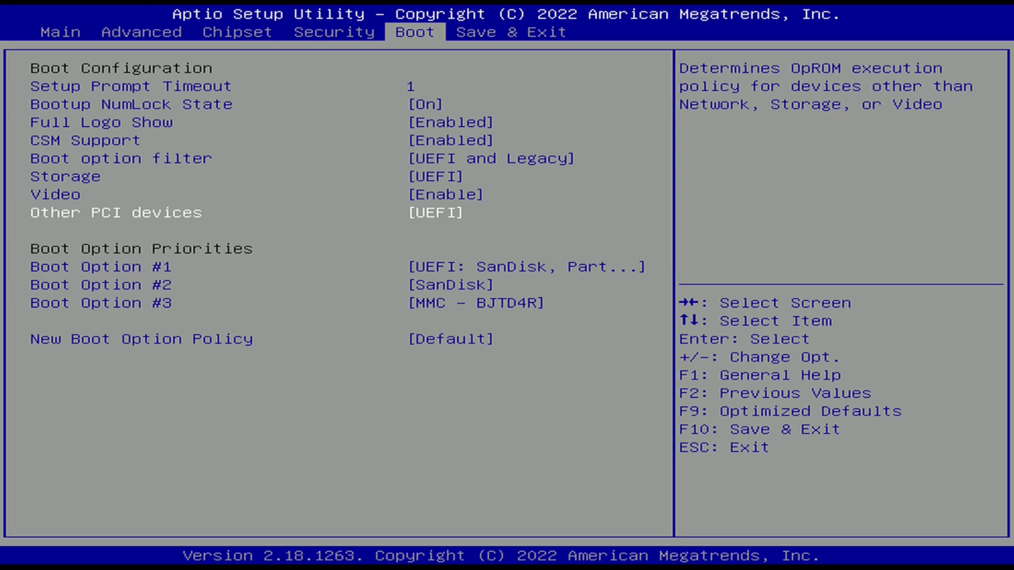
{"action": "key", "text": "Up"}
Set Boot Option #1 to UEFI: SanDisk, Partition 2 and choose Save Changes and Exit
{"action": "key", "text": "Return"}
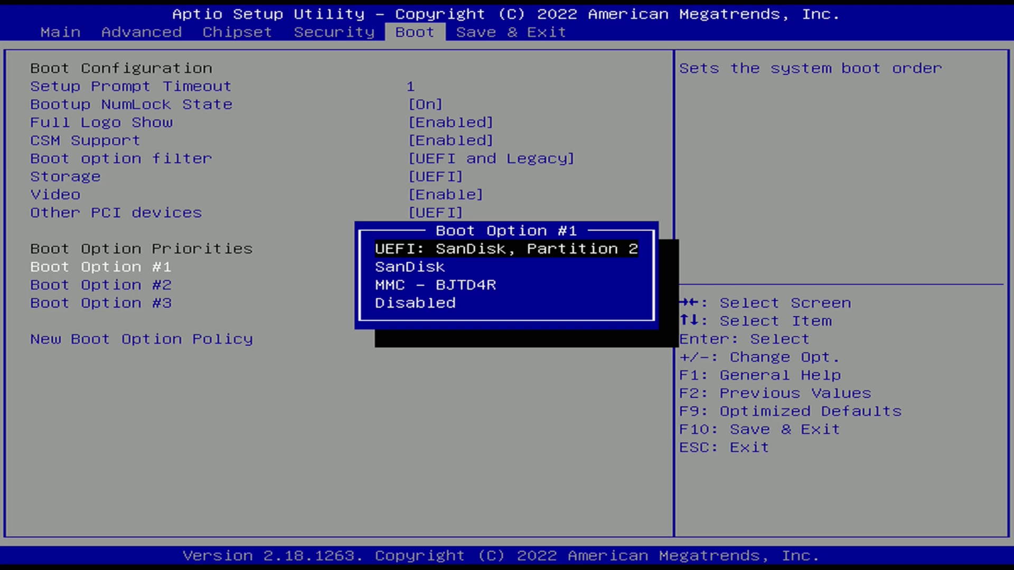
{"action": "key", "text": "Down"}
{"action": "key", "text": "Up"}
{"action": "key", "text": "Down"}
{"action": "key", "text": "Up"}
{"action": "key", "text": "Return"}
{"action": "key", "text": "Right"}
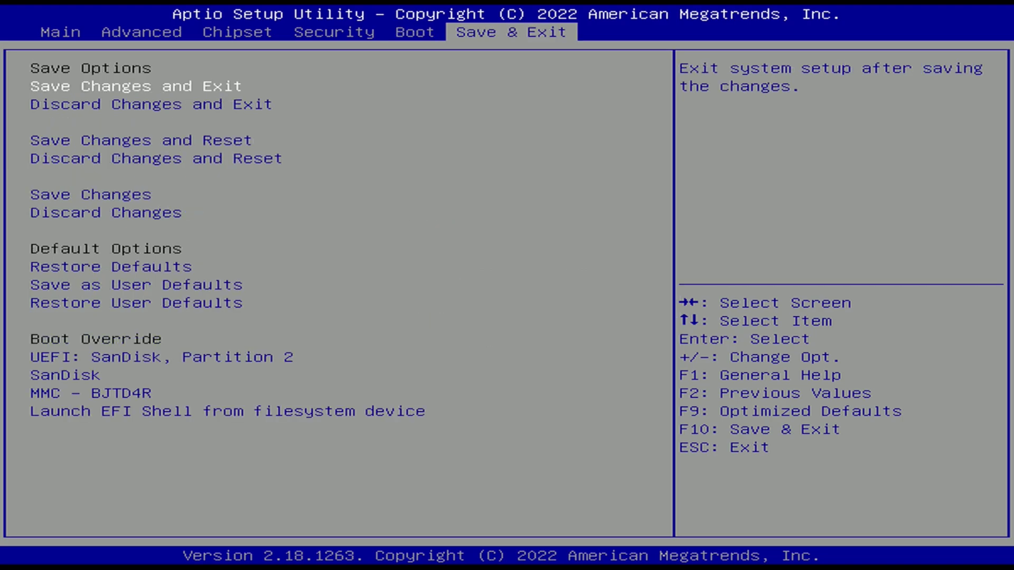
{"action": "key", "text": "Return"}
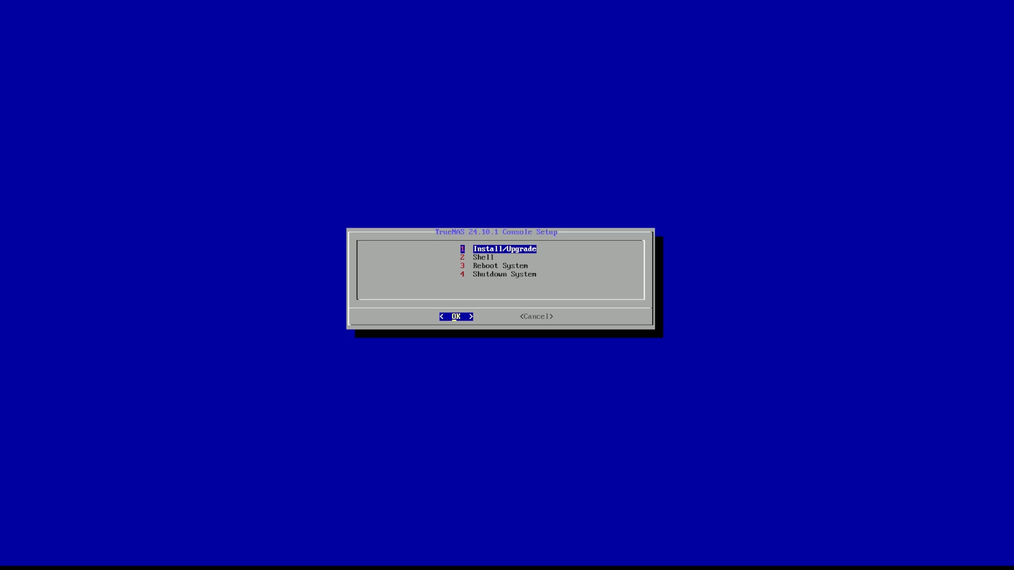
Install TrueNAS onto mmcblk0, accepting the erase, with an administrative user password
{"action": "key", "text": "Return"}
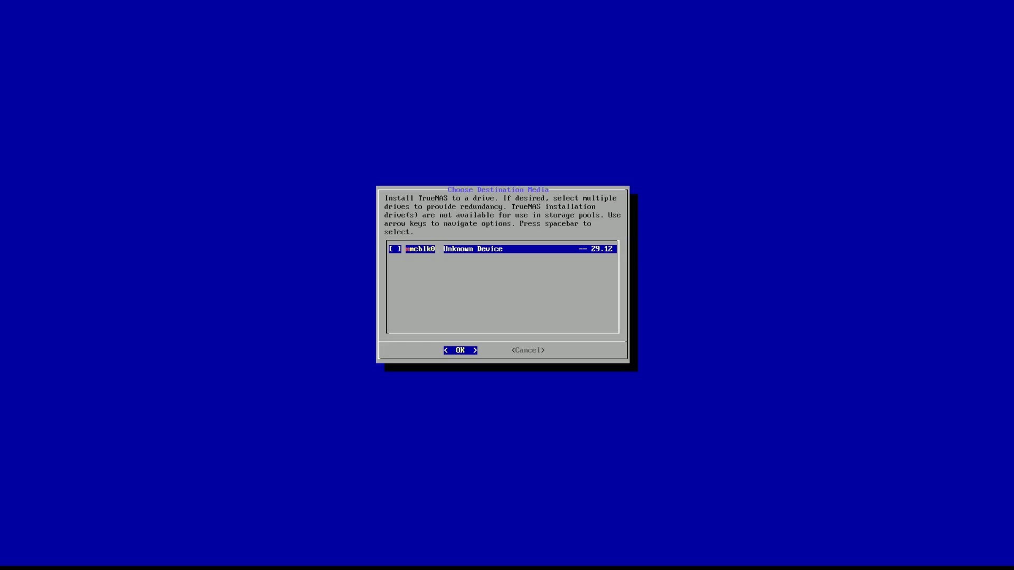
{"action": "key", "text": "Return"}
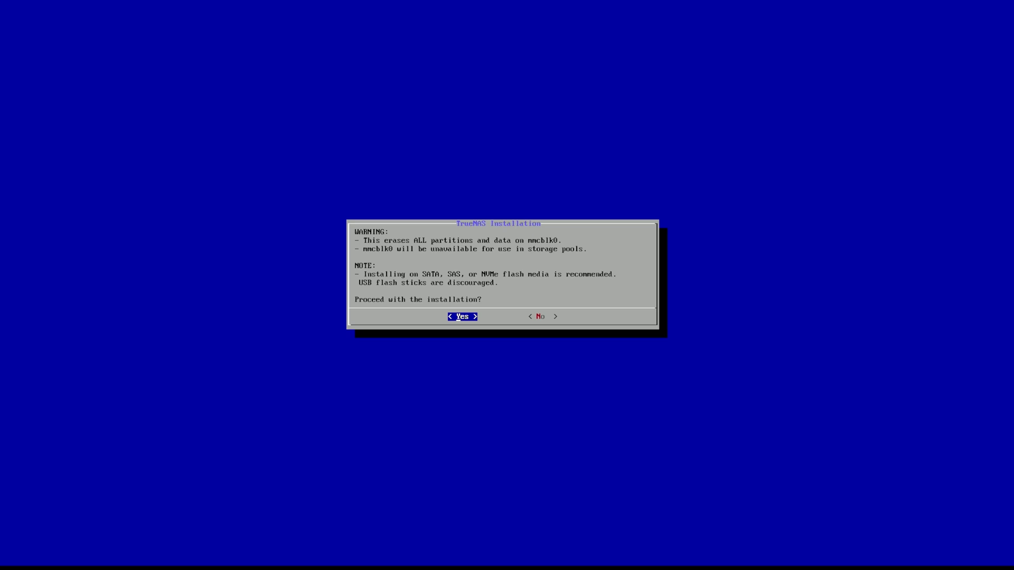
{"action": "key", "text": "Return"}
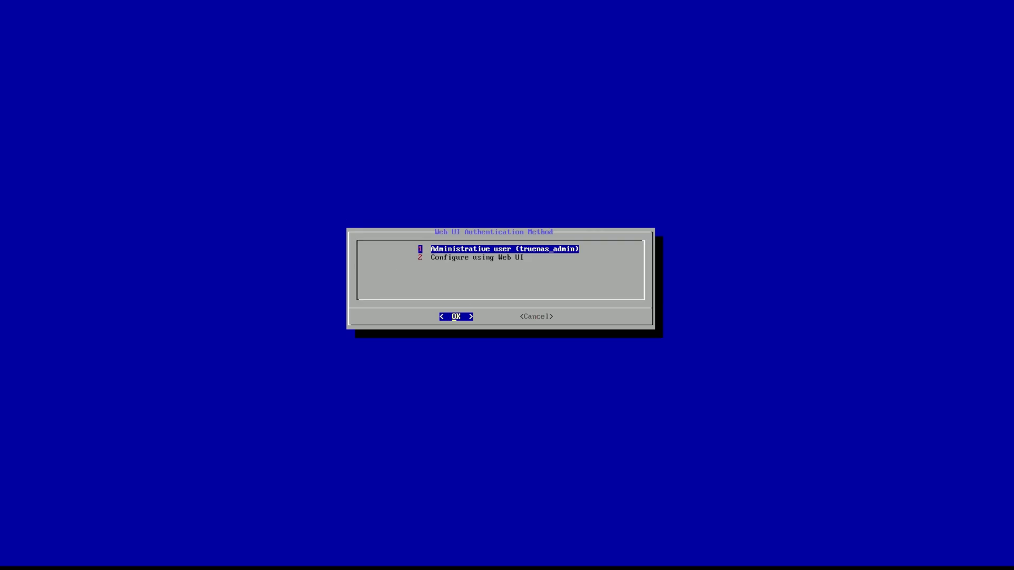
{"action": "key", "text": "Return"}
{"action": "type", "text": "*"}
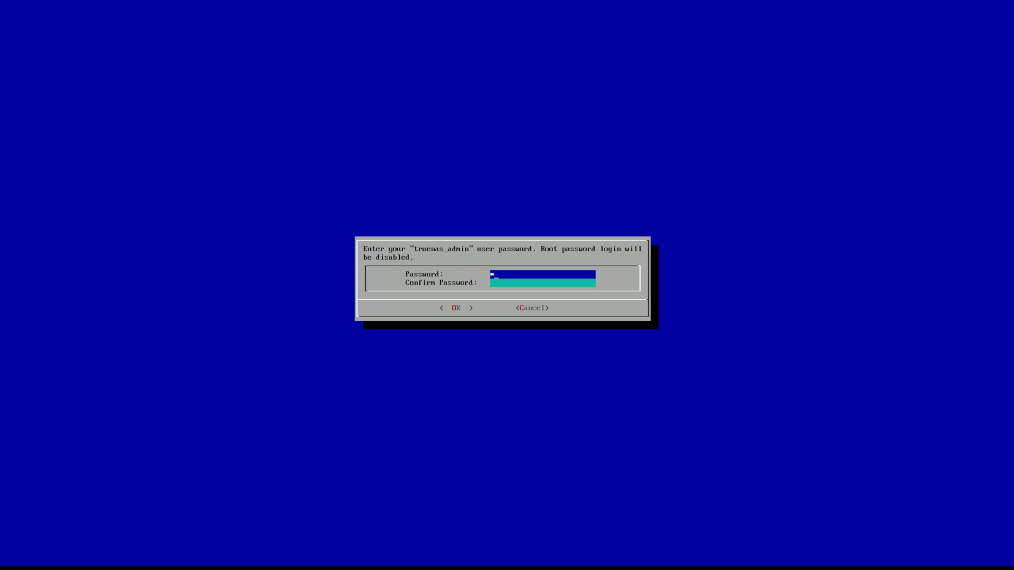
{"action": "type", "text": "********"}
{"action": "key", "text": "Down"}
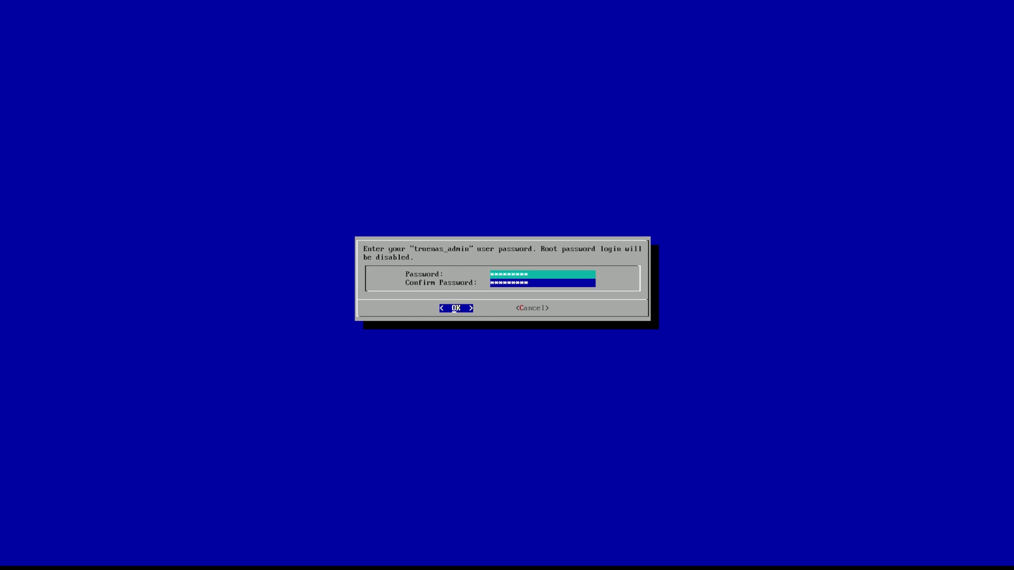
{"action": "key", "text": "Return"}
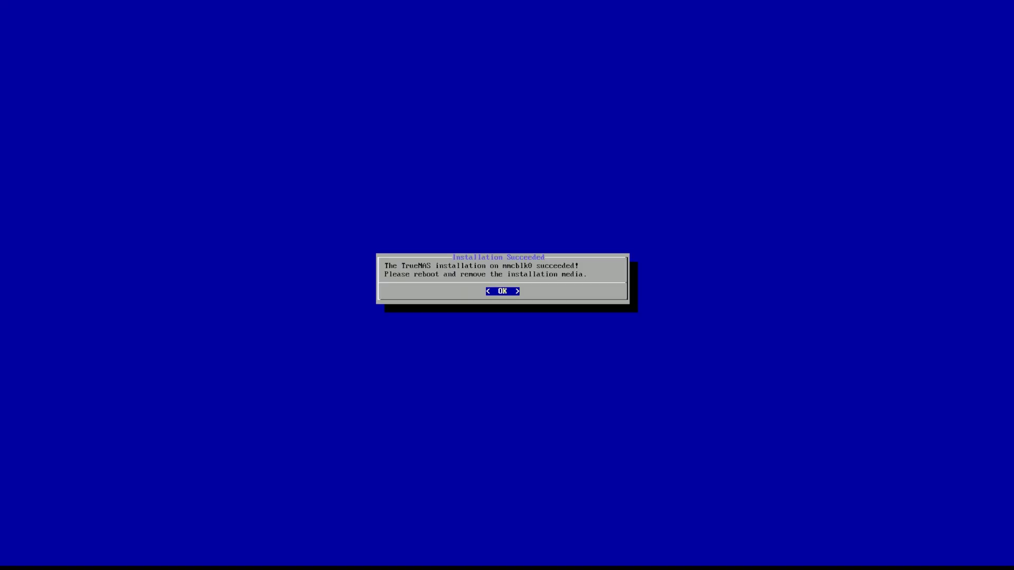
Dismiss the success message, back out of the destination screen, and choose 3 Reboot System
{"action": "key", "text": "Return"}
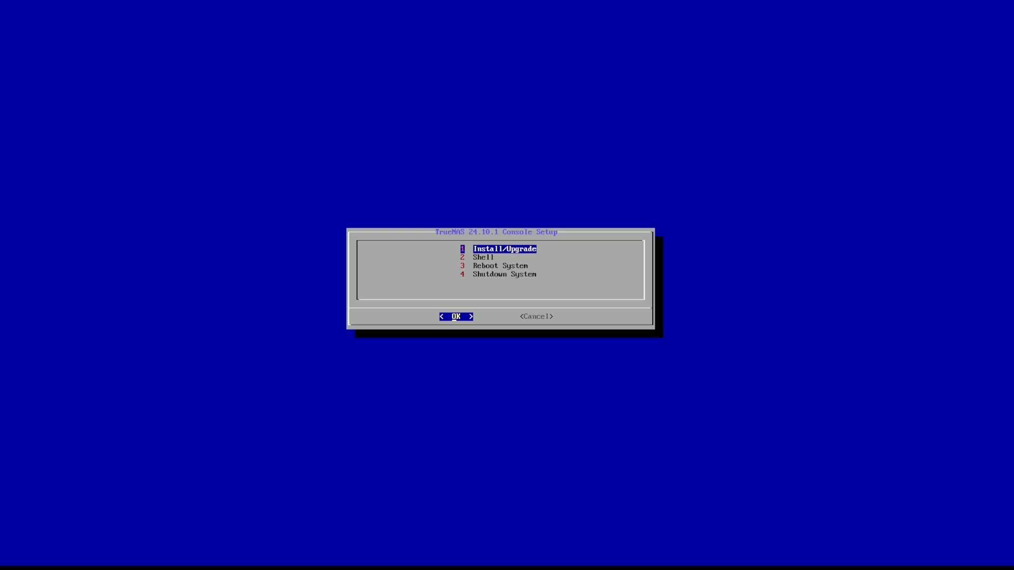
{"action": "key", "text": "Return"}
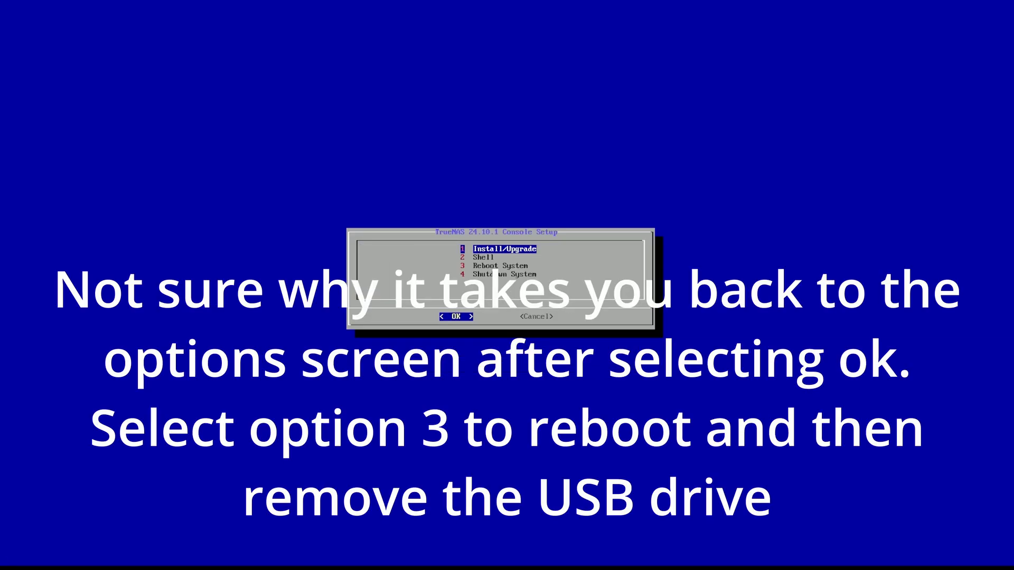
{"action": "key", "text": "Return"}
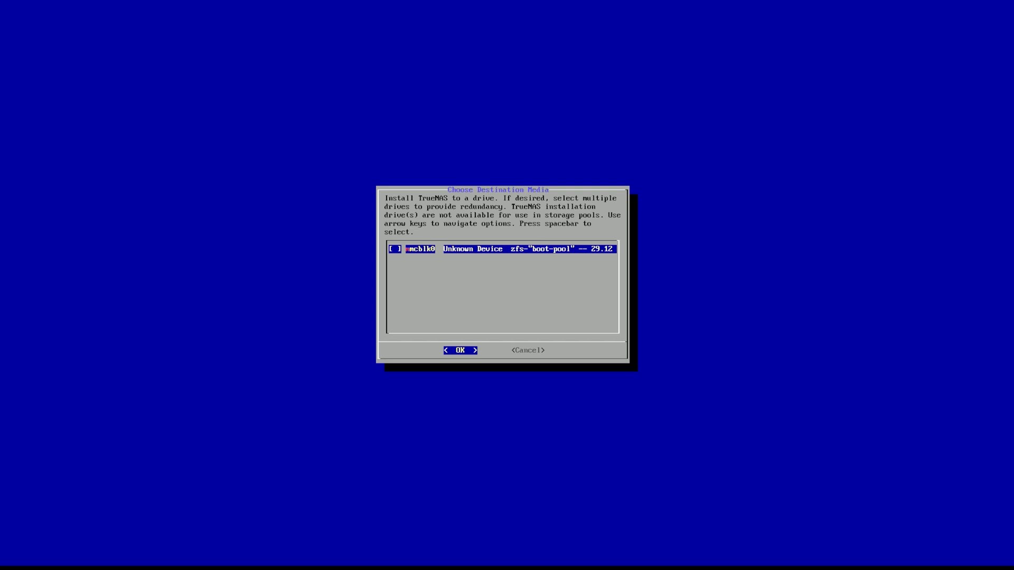
{"action": "key", "text": "Escape"}
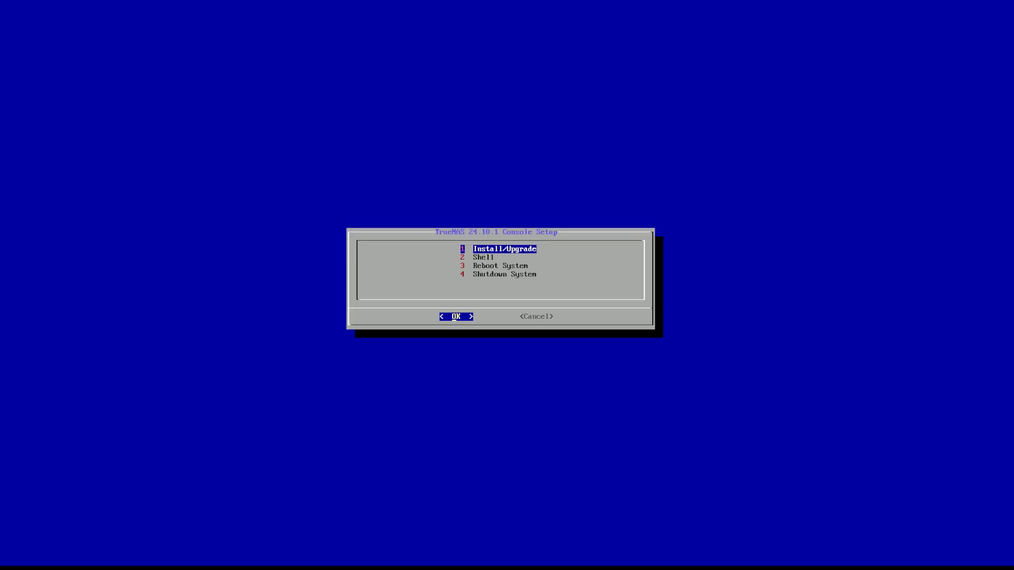
{"action": "key", "text": "Down"}
{"action": "key", "text": "Down"}
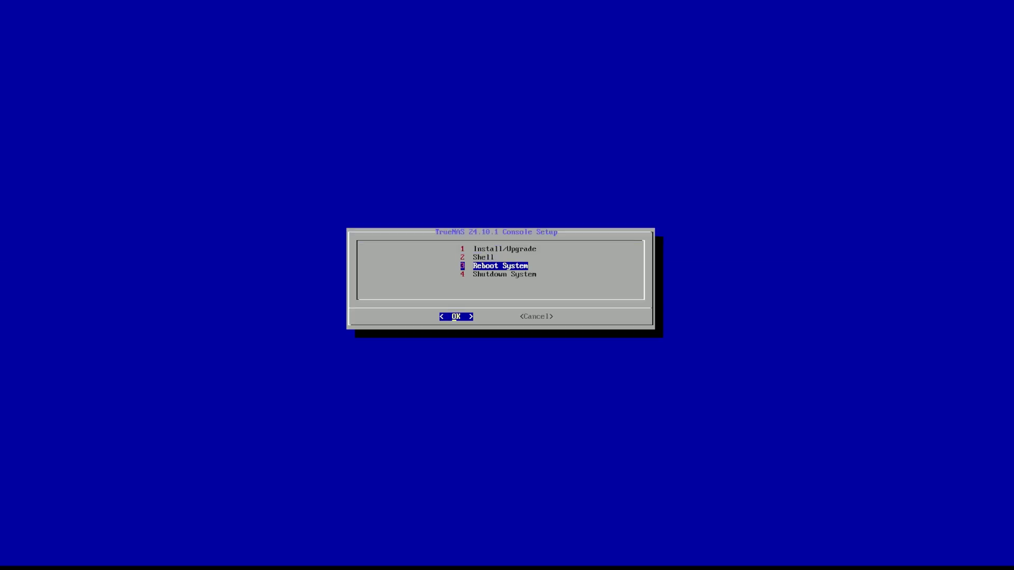
{"action": "key", "text": "Return"}
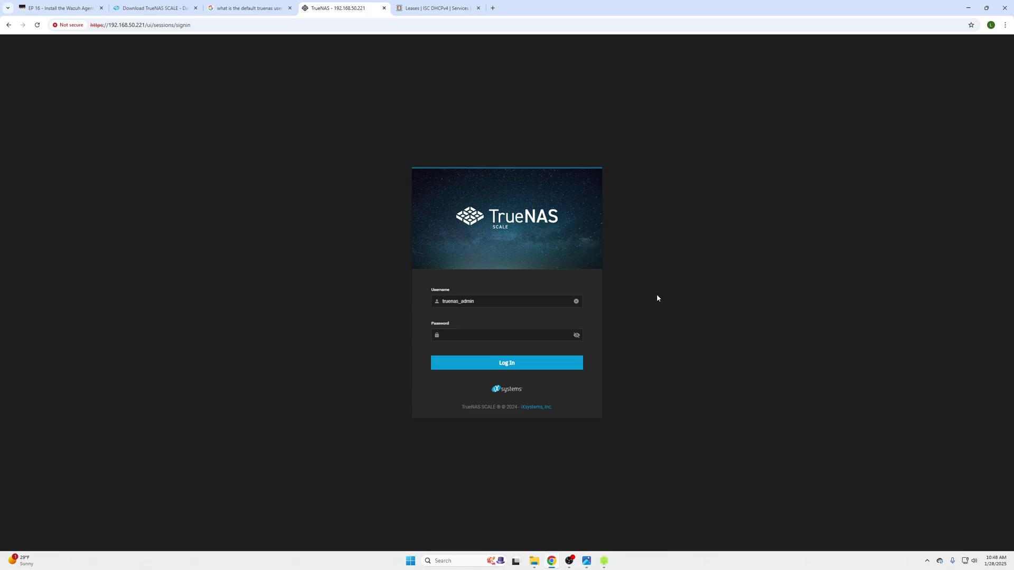
Log in as admin by entering the administrator password on the sign-in page
{"action": "left_click", "coordinate": [490, 302]}
{"action": "double_click", "coordinate": [490, 301]}
{"action": "key", "text": "ctrl+c"}
{"action": "left_click", "coordinate": [490, 301]}
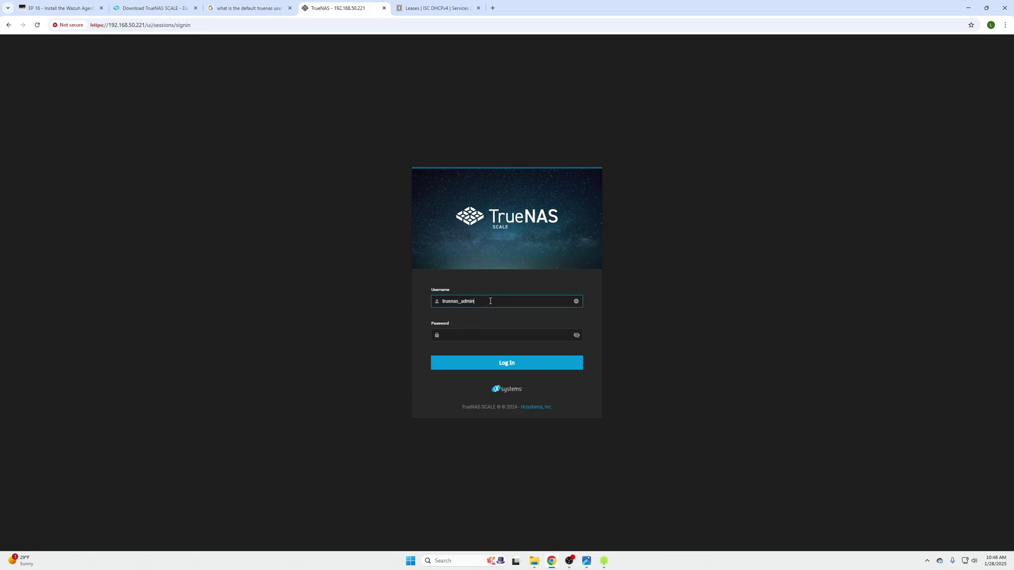
{"action": "left_click", "coordinate": [480, 337]}
{"action": "type", "text": "***"}
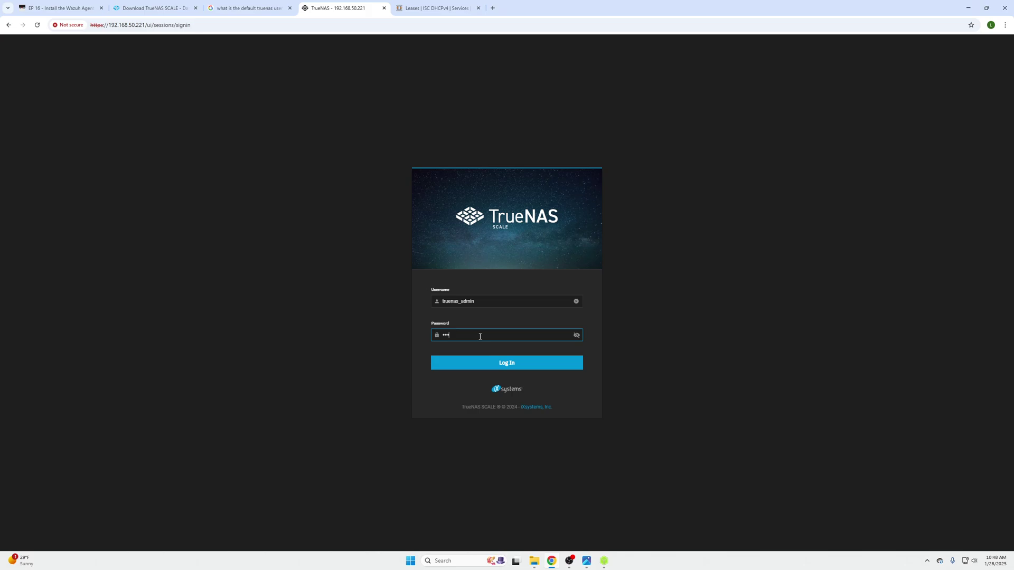
{"action": "type", "text": "******"}
{"action": "key", "text": "Return"}
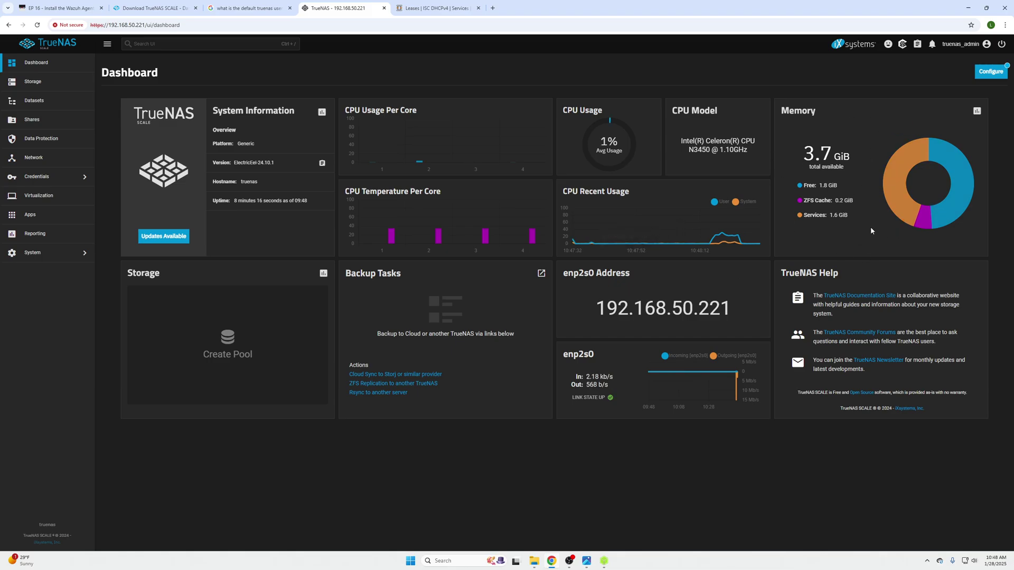
Open Updates Available on the System Information card to see the 24.10.2 upgrade
{"action": "mouse_move", "coordinate": [719, 224]}
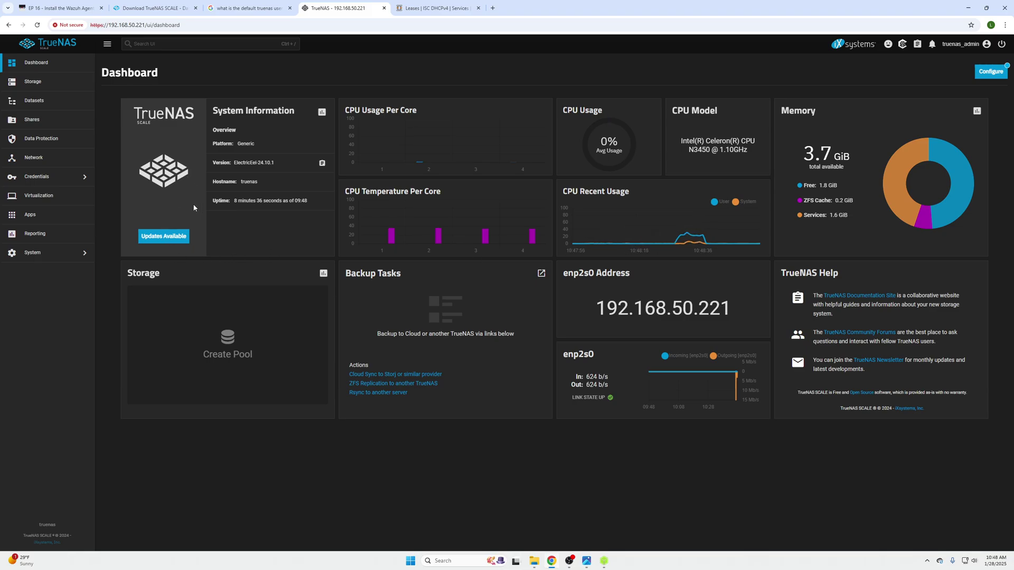
{"action": "left_click", "coordinate": [183, 236]}
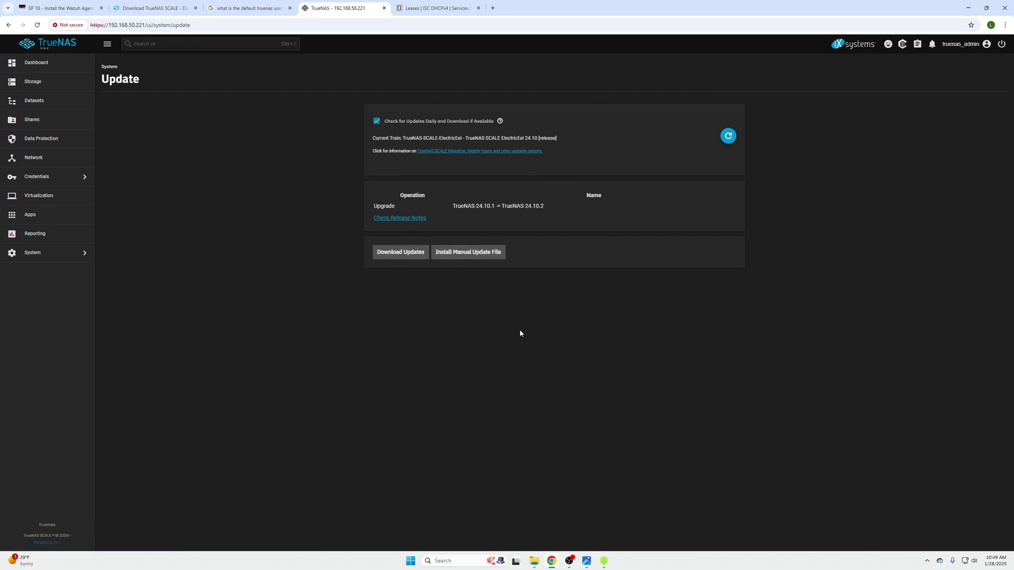
Save the configuration file, then download the 24.10.2 update with apply-and-reboot enabled
{"action": "left_click", "coordinate": [412, 255]}
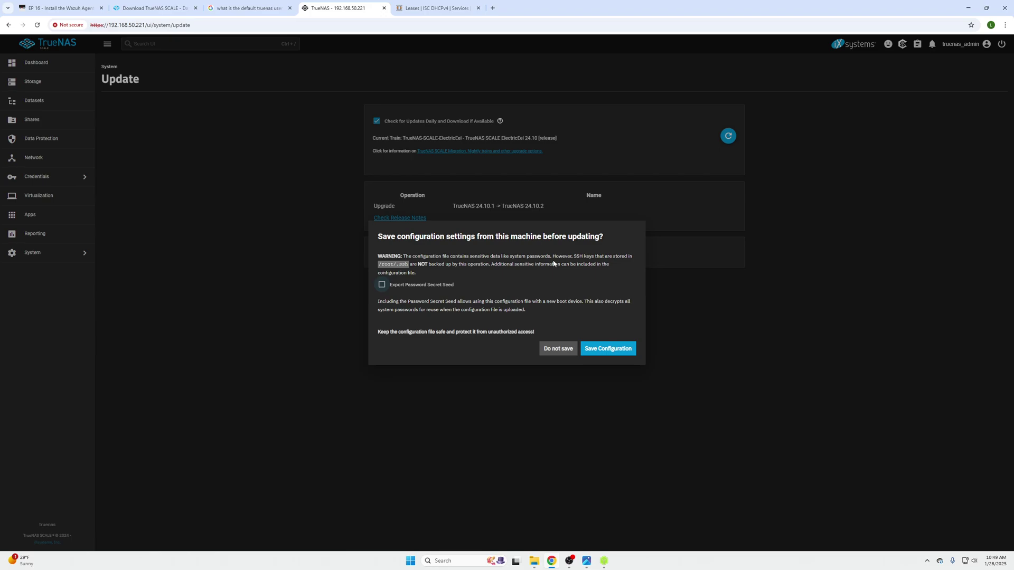
{"action": "left_click_drag", "start_coordinate": [416, 257], "coordinate": [629, 265]}
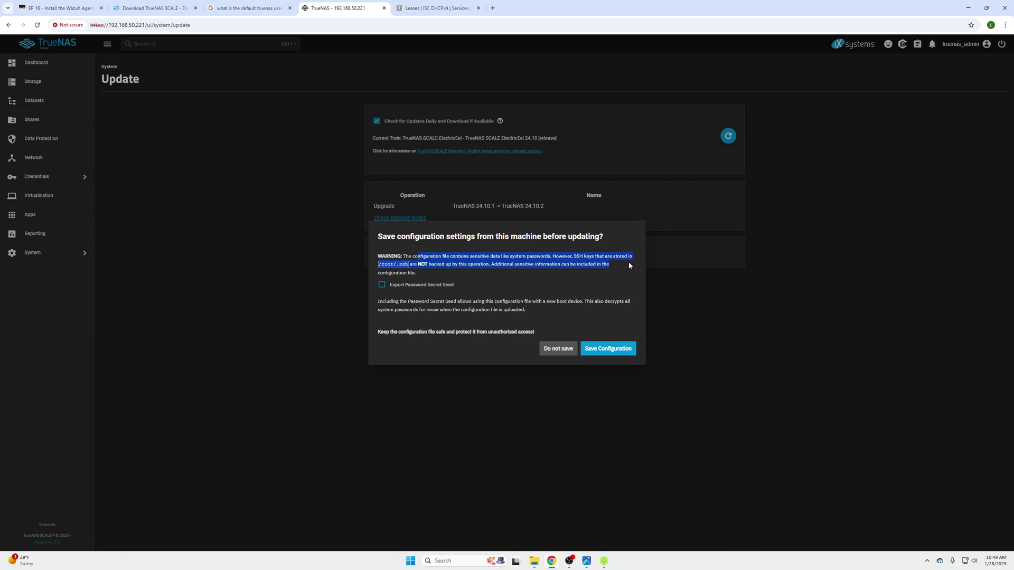
{"action": "left_click", "coordinate": [437, 272]}
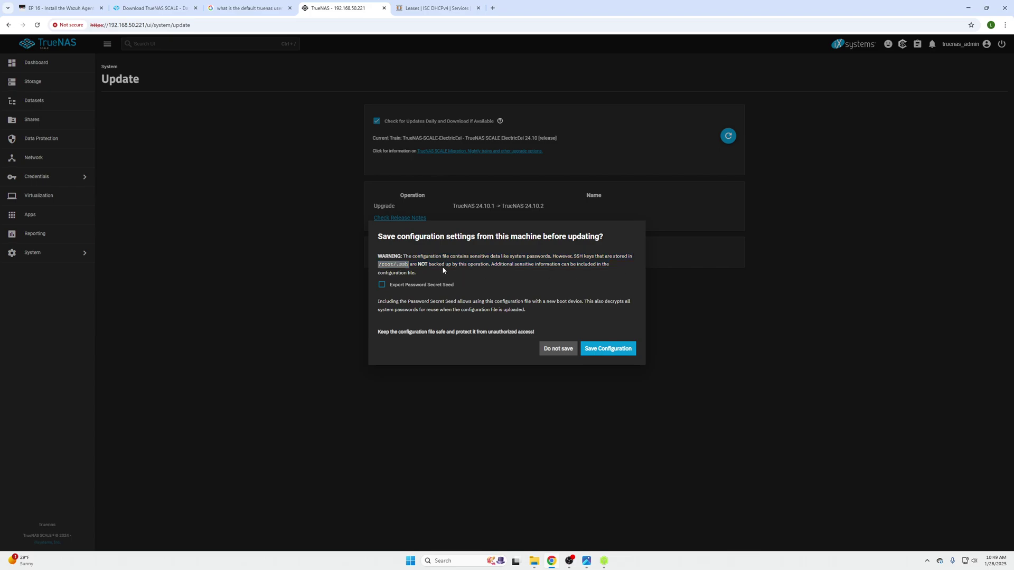
{"action": "left_click_drag", "start_coordinate": [442, 266], "coordinate": [581, 267]}
{"action": "left_click", "coordinate": [570, 286]}
{"action": "left_click", "coordinate": [607, 349]}
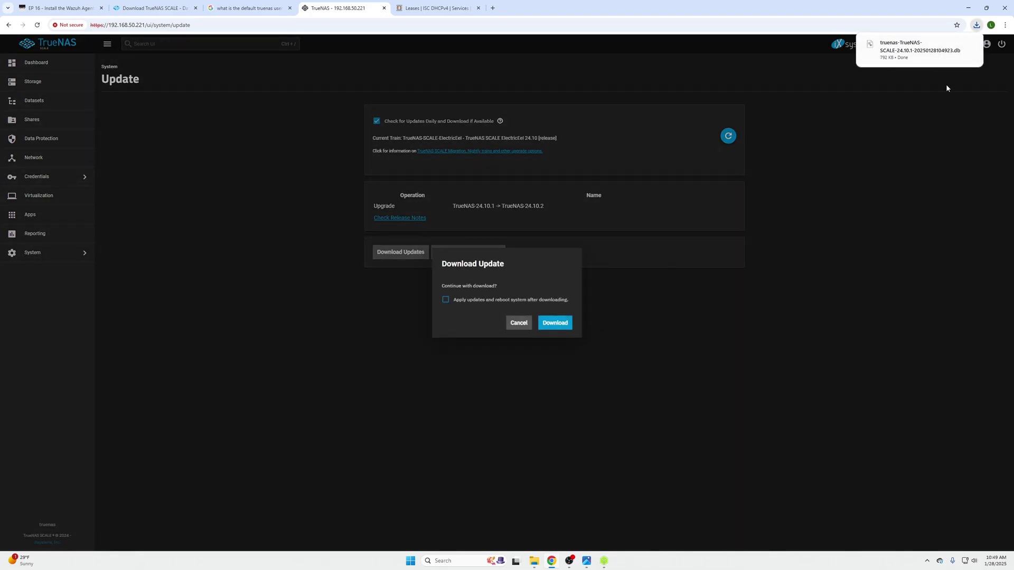
{"action": "left_click", "coordinate": [452, 304]}
{"action": "left_click", "coordinate": [561, 327]}
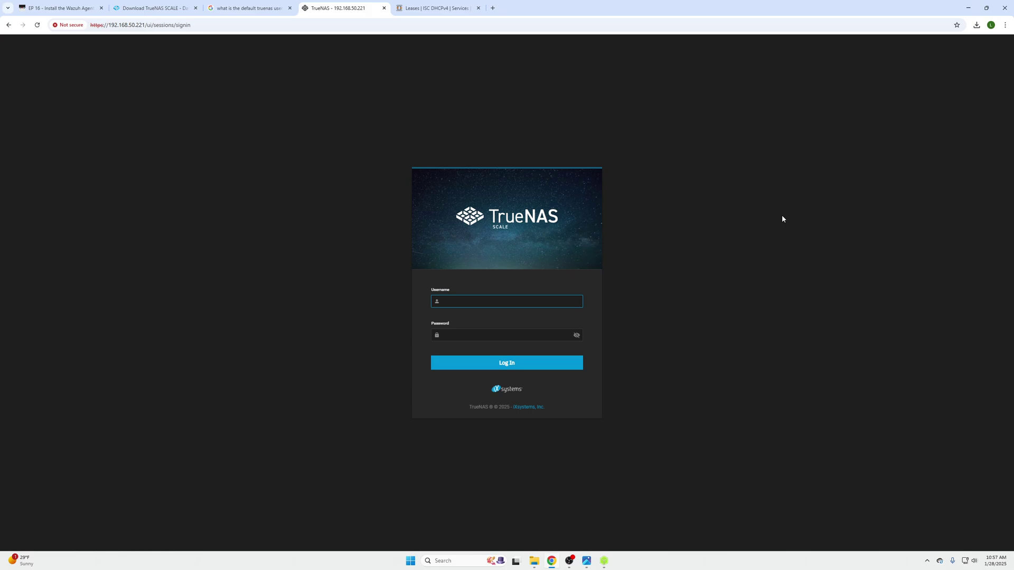
Sign back in, untick Check for Updates Daily, and return to the Dashboard showing ElectricEel-24.10.2
{"action": "key", "text": "ctrl+v"}
{"action": "left_click", "coordinate": [483, 331]}
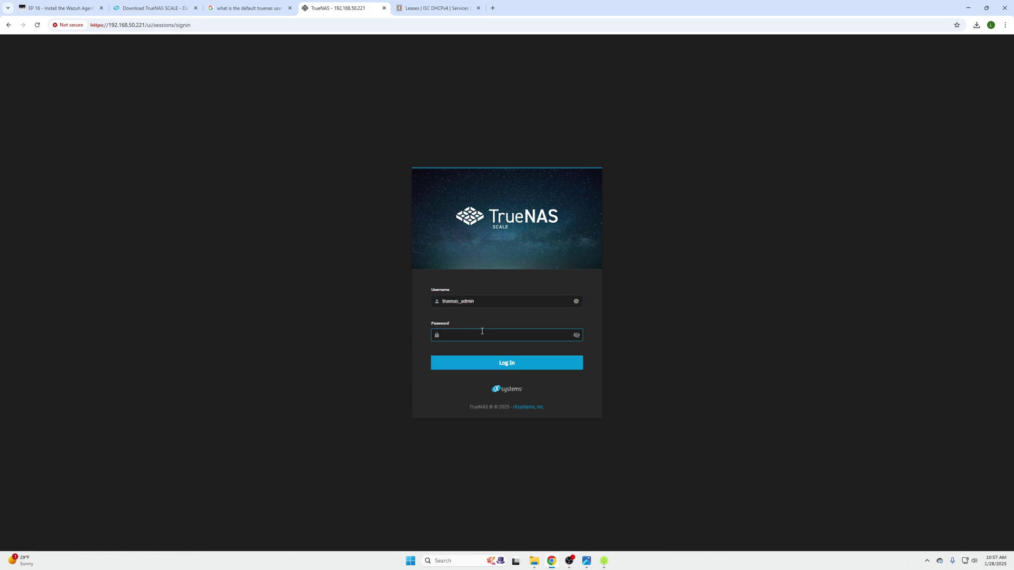
{"action": "key", "text": "Return"}
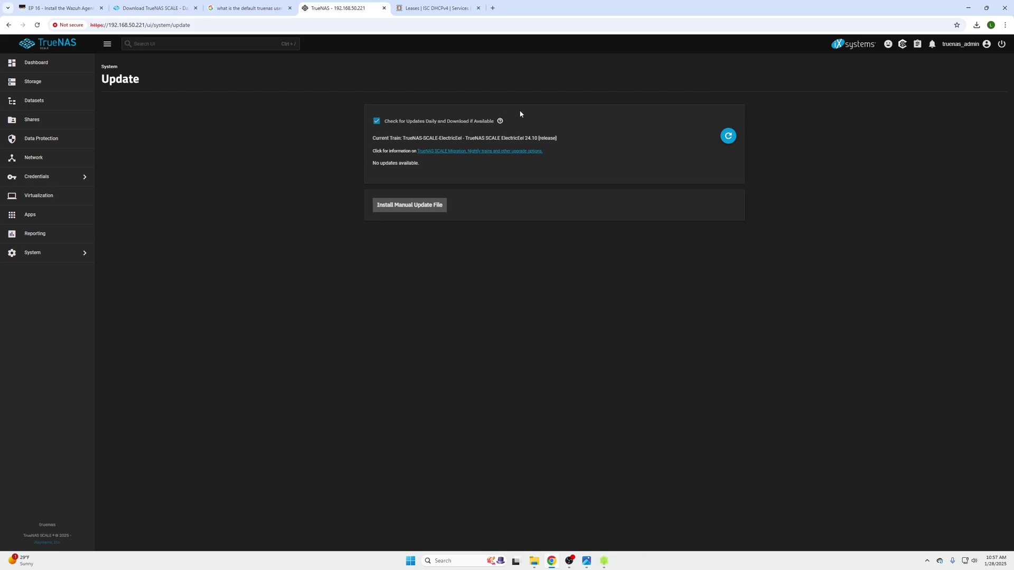
{"action": "left_click", "coordinate": [381, 127]}
{"action": "left_click", "coordinate": [46, 64]}
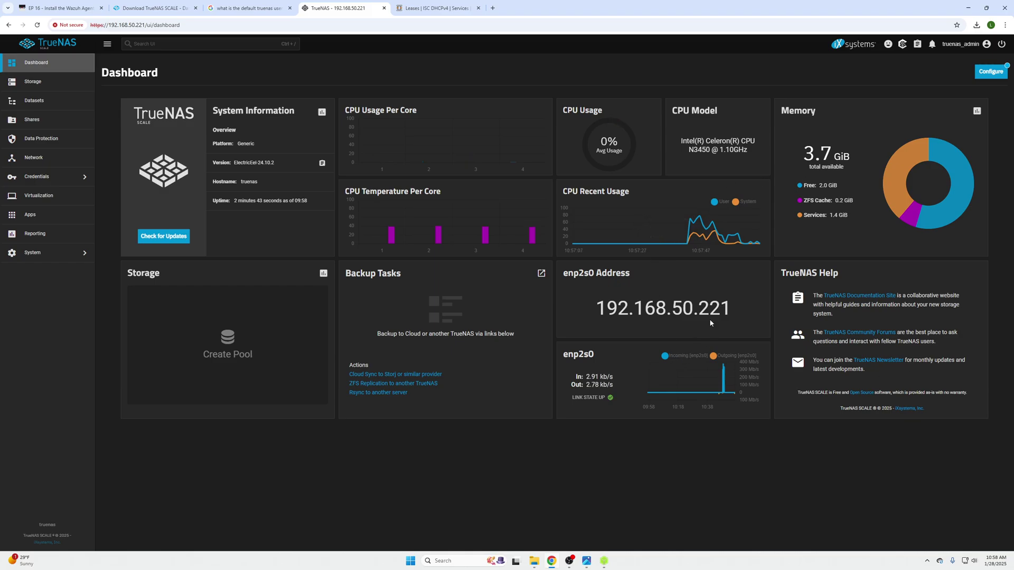
From Storage, start the Pool Creation Wizard and name the new pool 'Sandisks'
{"action": "left_click", "coordinate": [33, 84]}
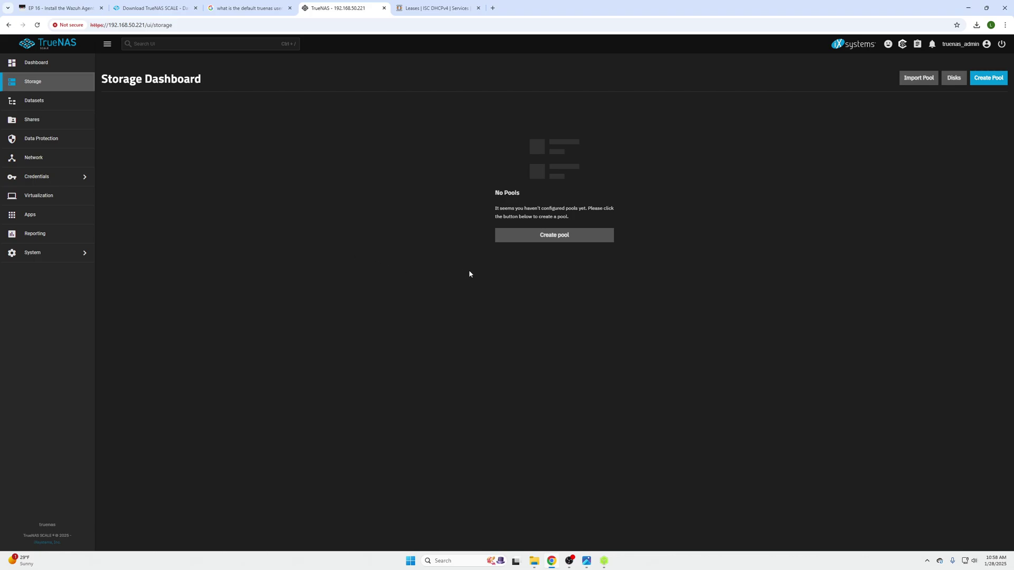
{"action": "left_click", "coordinate": [552, 235]}
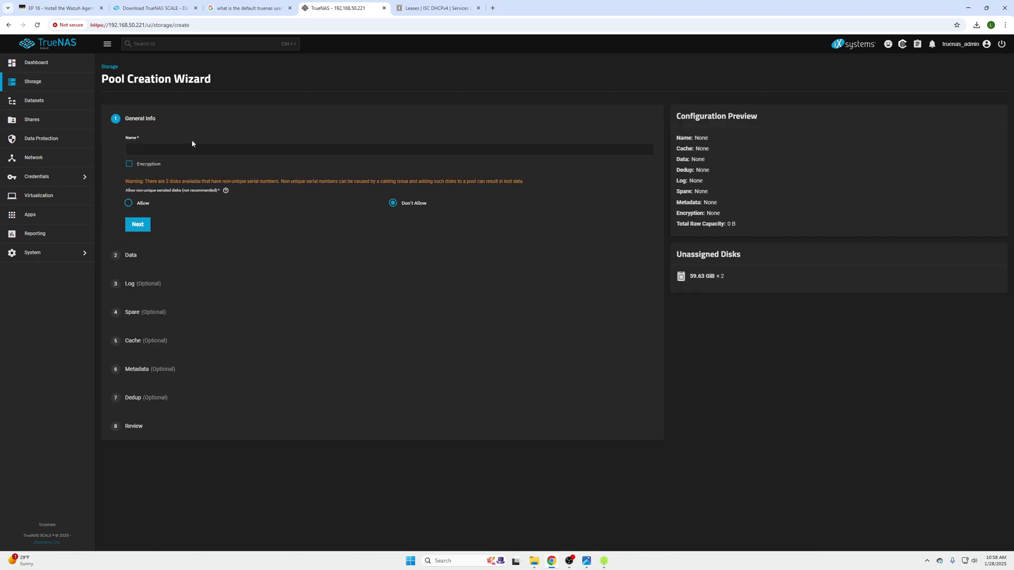
{"action": "left_click", "coordinate": [192, 148]}
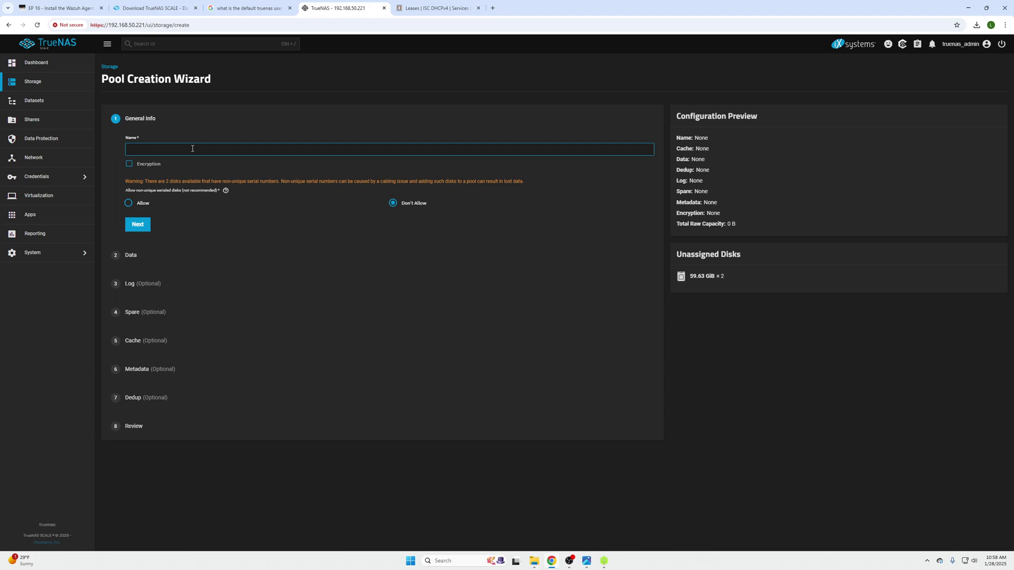
{"action": "type", "text": "Sandisks"}
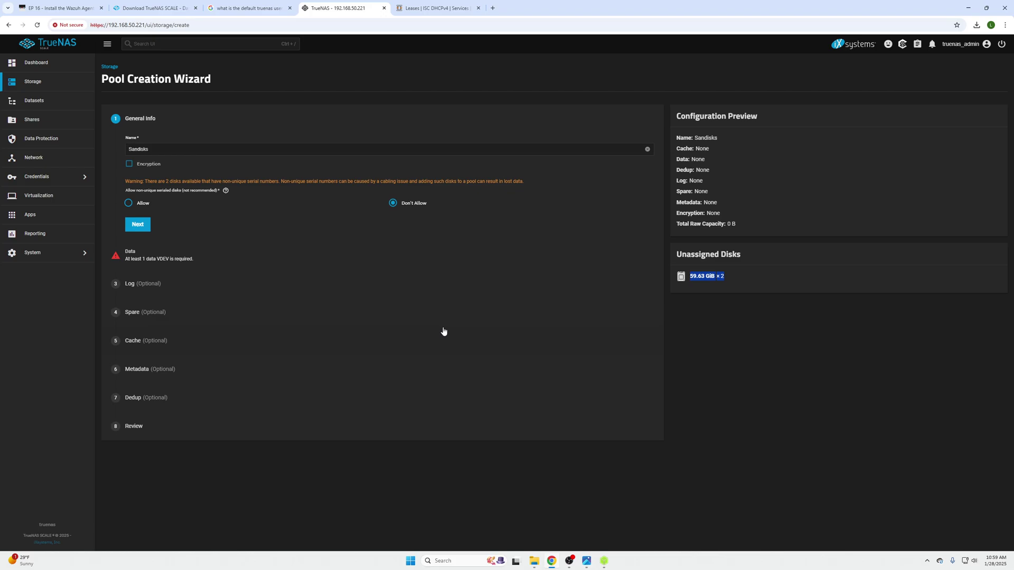
Set the Sandisks data VDEV layout to Mirror across the two 59.63 GiB SSDs
{"action": "left_click", "coordinate": [137, 224]}
{"action": "left_click", "coordinate": [174, 193]}
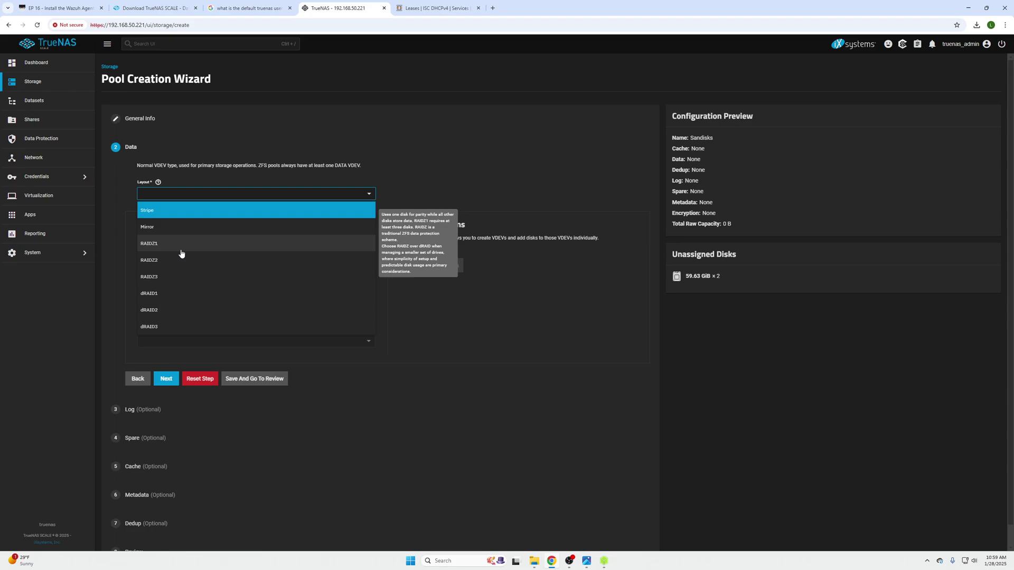
{"action": "left_click", "coordinate": [179, 228]}
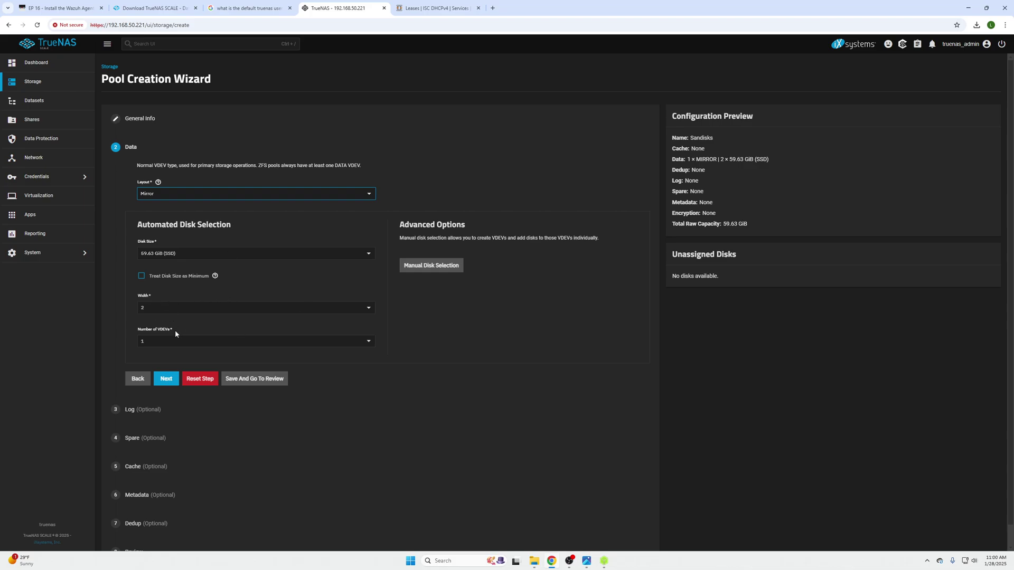
{"action": "left_click", "coordinate": [166, 379]}
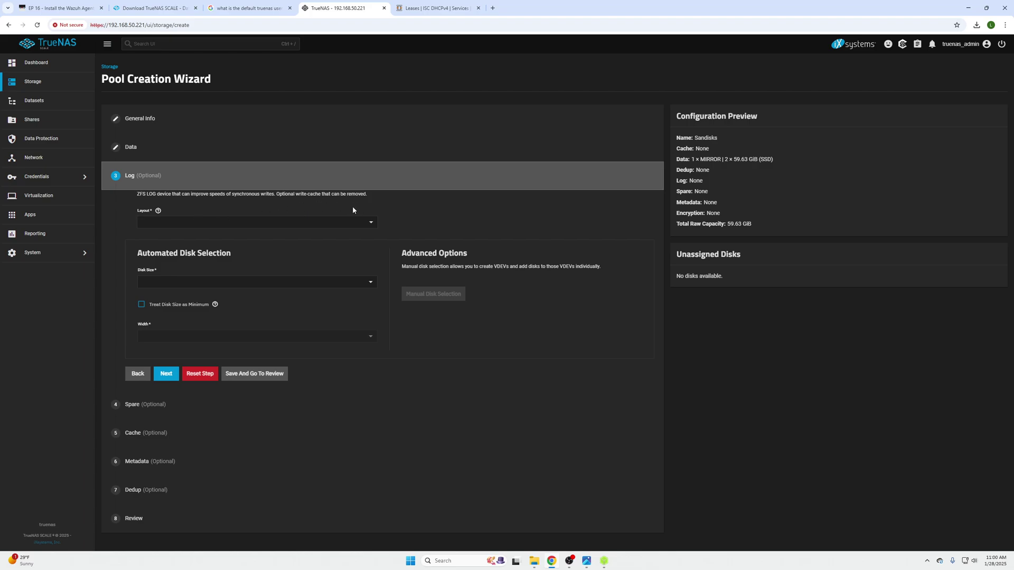
Look through the Log layout options, then leave the log vdev unassigned and move to Spare
{"action": "left_click", "coordinate": [338, 222]}
{"action": "left_click", "coordinate": [337, 222]}
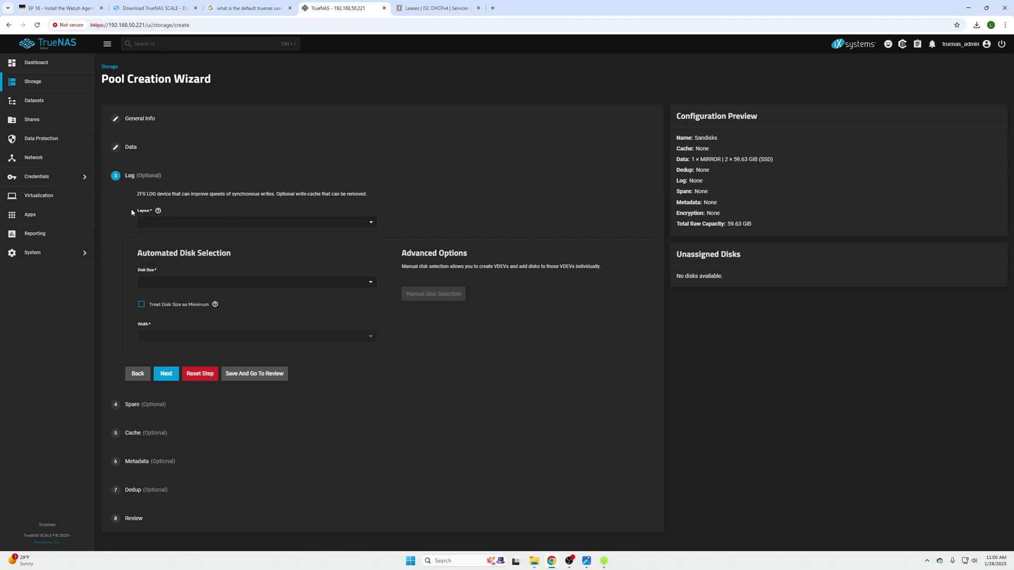
{"action": "left_click", "coordinate": [184, 223]}
{"action": "left_click", "coordinate": [171, 208]}
{"action": "left_click", "coordinate": [182, 226]}
{"action": "left_click", "coordinate": [178, 257]}
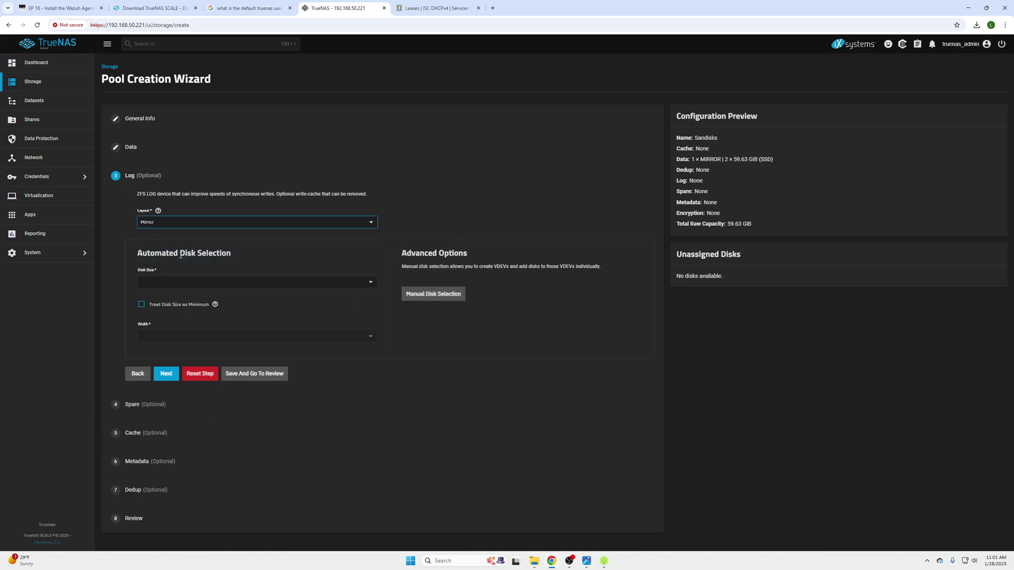
{"action": "left_click", "coordinate": [331, 284]}
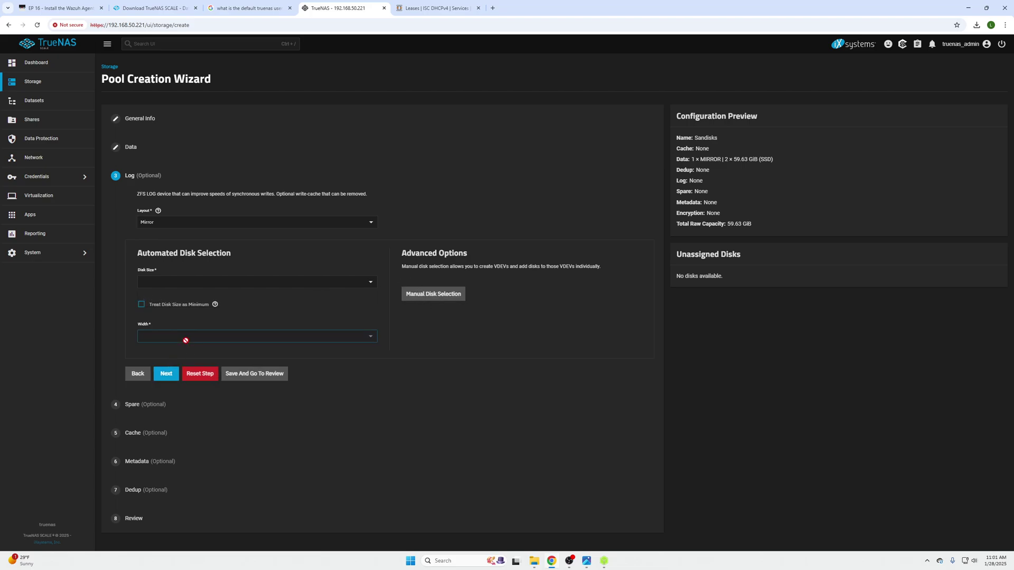
{"action": "left_click", "coordinate": [194, 226]}
{"action": "left_click", "coordinate": [182, 243]}
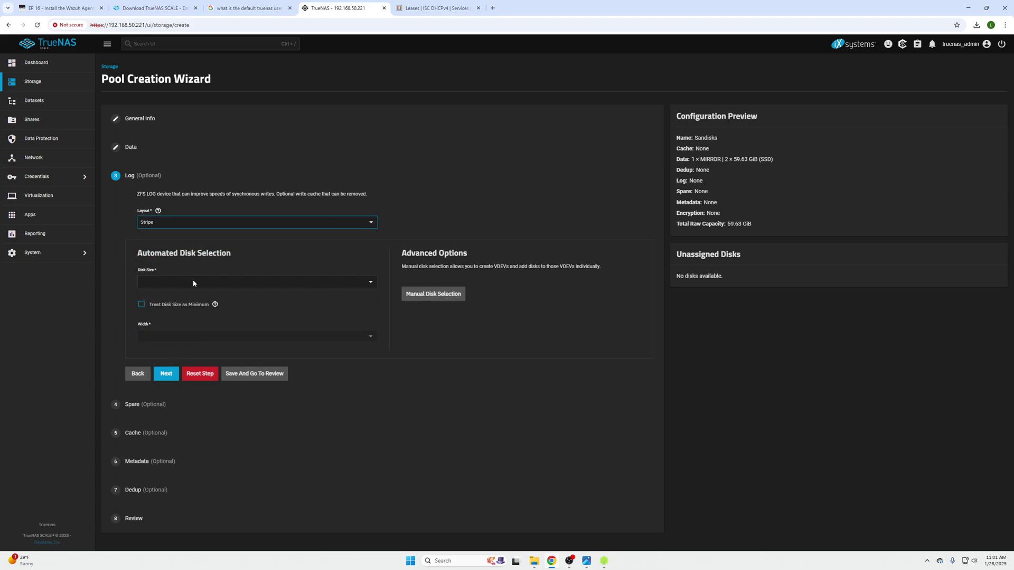
{"action": "left_click", "coordinate": [165, 378]}
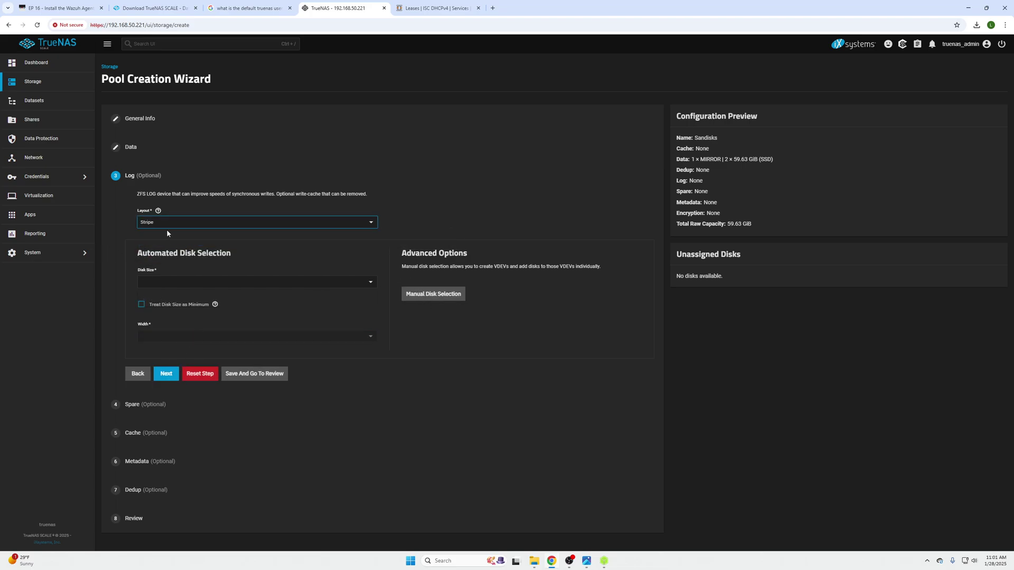
{"action": "left_click", "coordinate": [162, 378]}
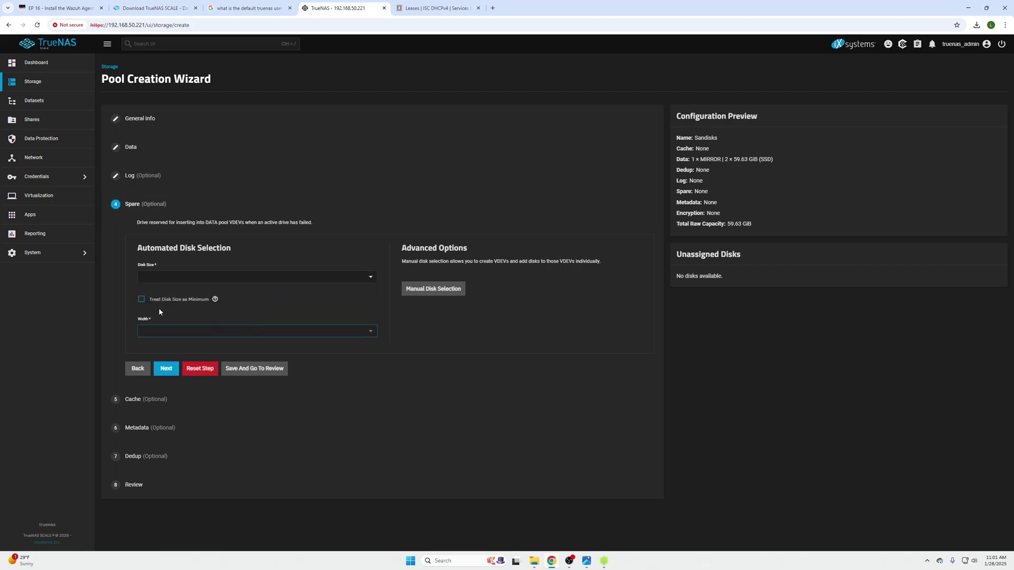
Skip the Spare, Cache, Metadata and Dedup steps without assigning disks to reach Review
{"action": "left_click_drag", "start_coordinate": [147, 222], "coordinate": [328, 229]}
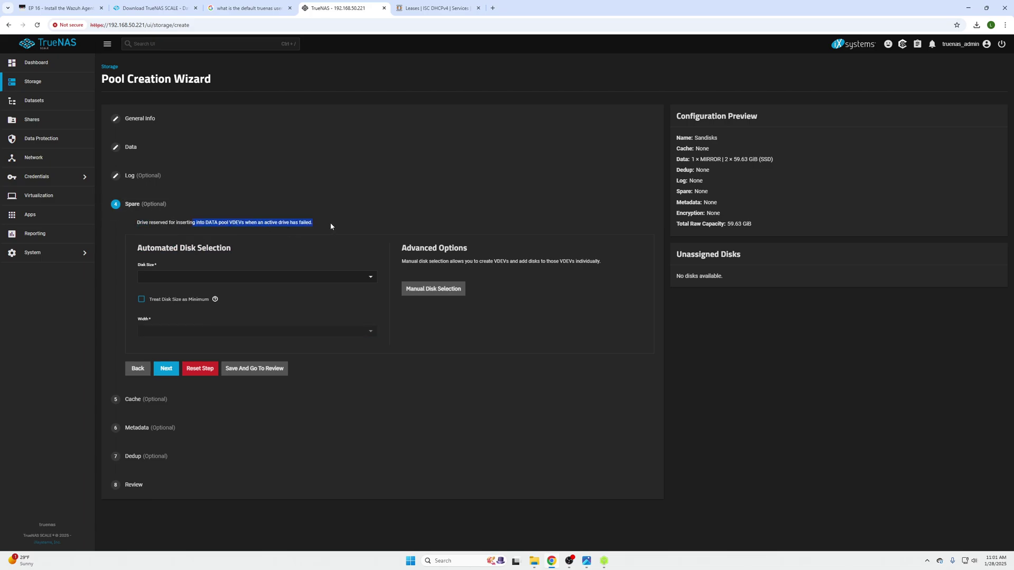
{"action": "left_click", "coordinate": [331, 226]}
{"action": "left_click", "coordinate": [166, 368]}
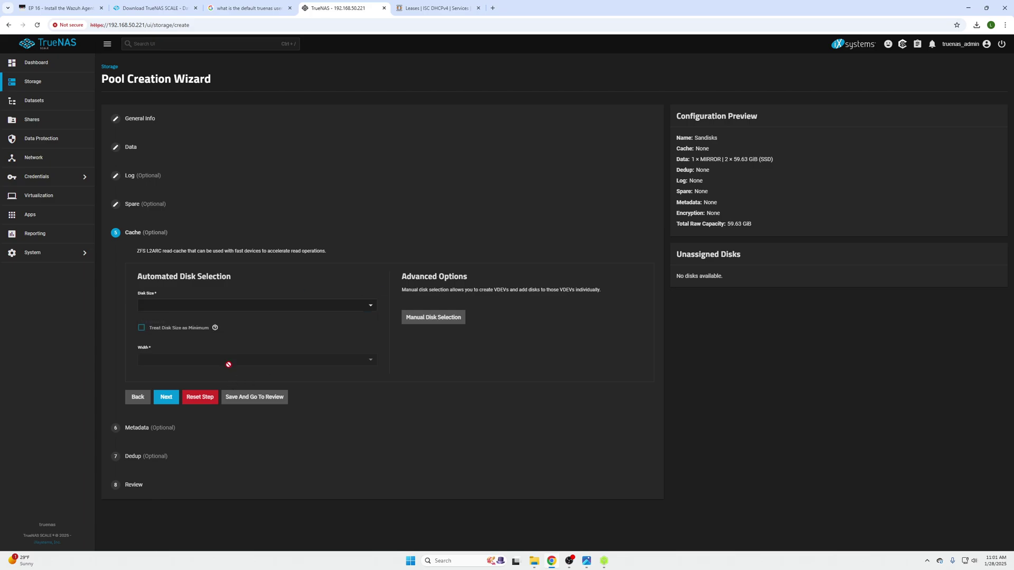
{"action": "left_click", "coordinate": [166, 397]}
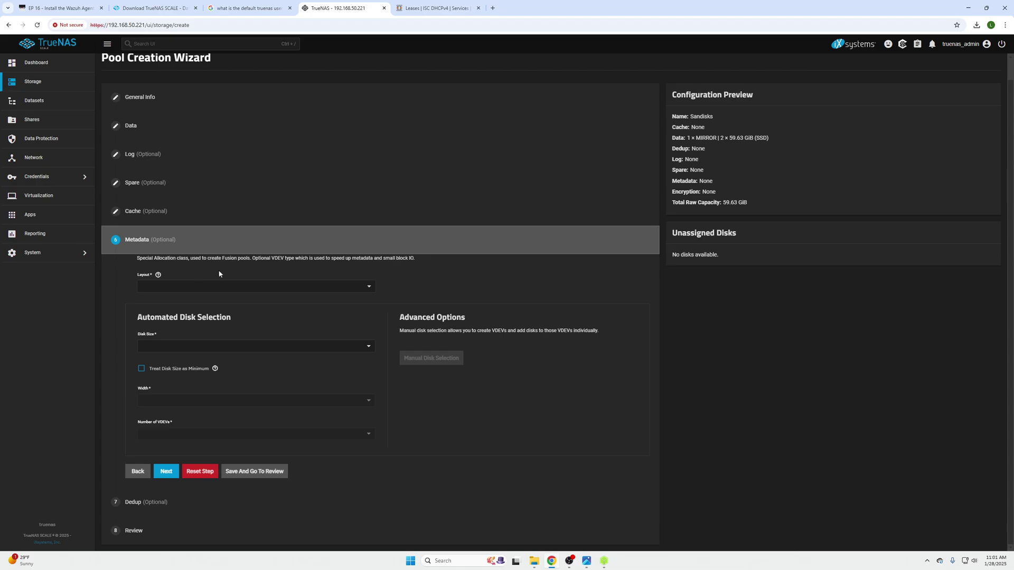
{"action": "left_click", "coordinate": [229, 286]}
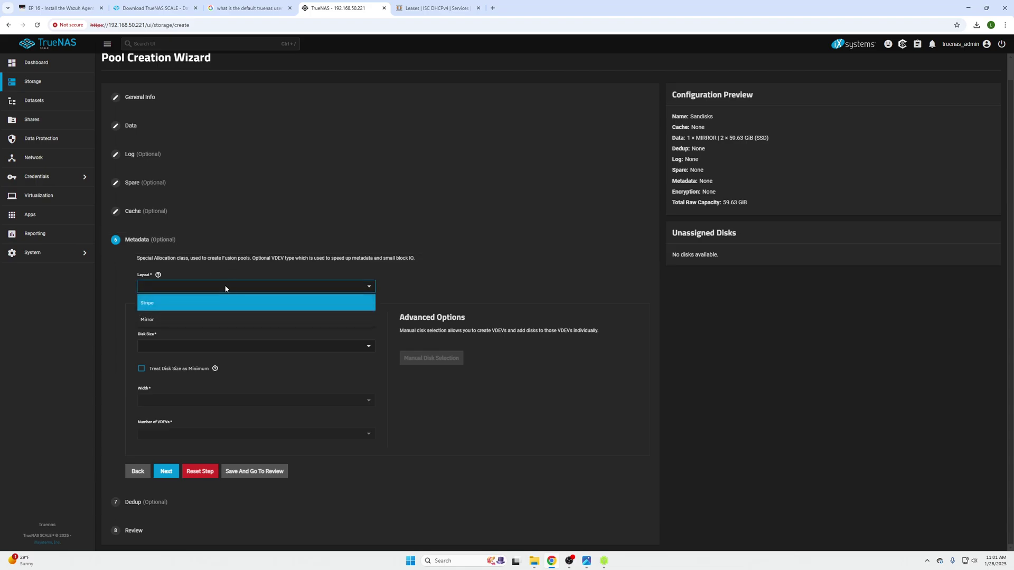
{"action": "left_click", "coordinate": [246, 274]}
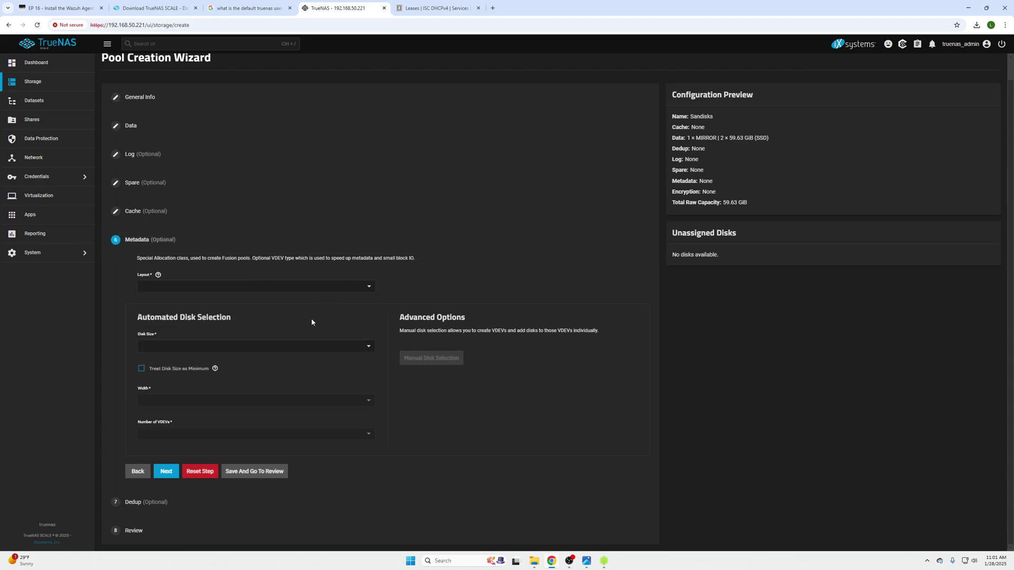
{"action": "left_click", "coordinate": [149, 502]}
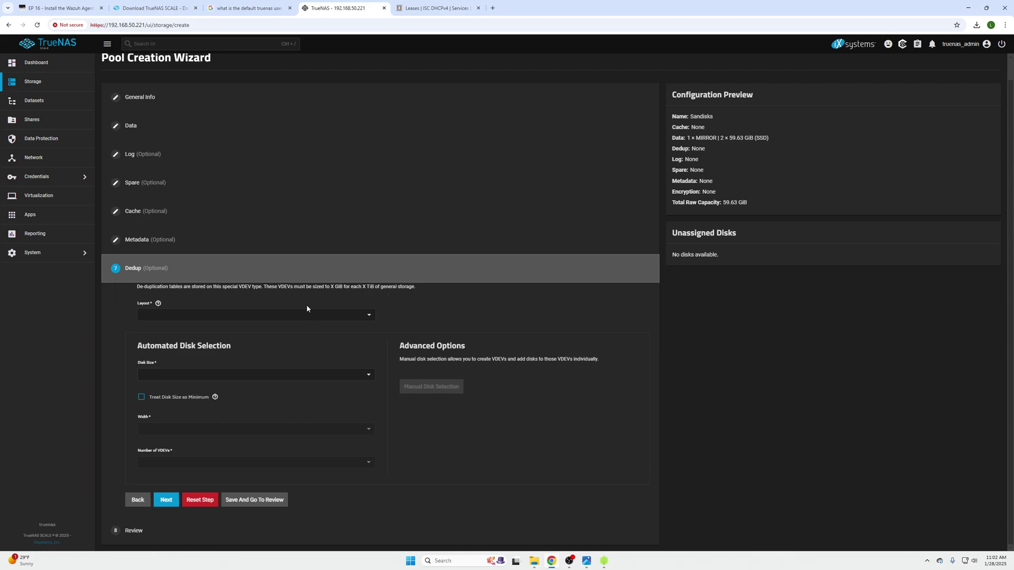
{"action": "left_click", "coordinate": [328, 315]}
{"action": "left_click", "coordinate": [328, 312]}
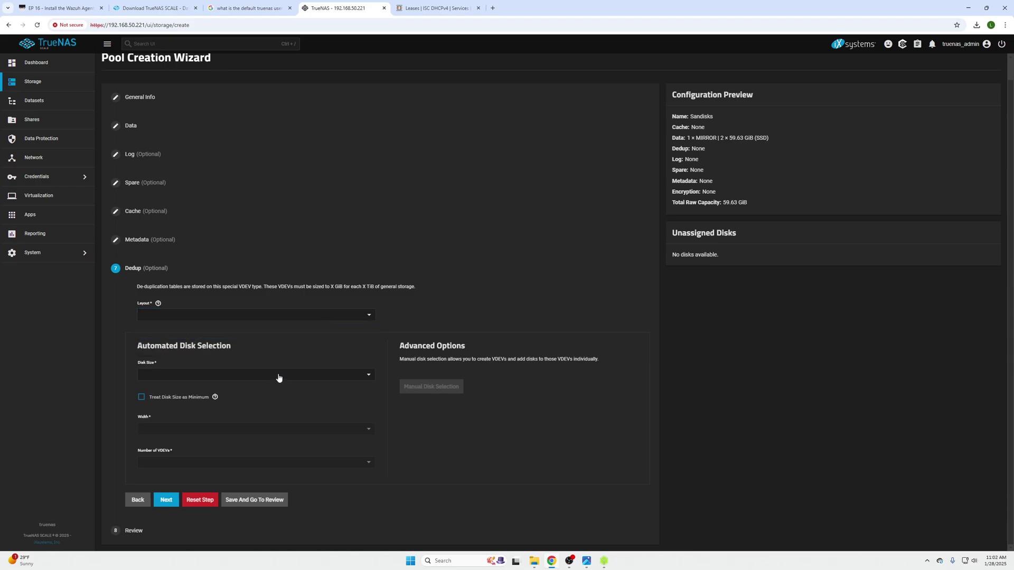
{"action": "left_click", "coordinate": [167, 500]}
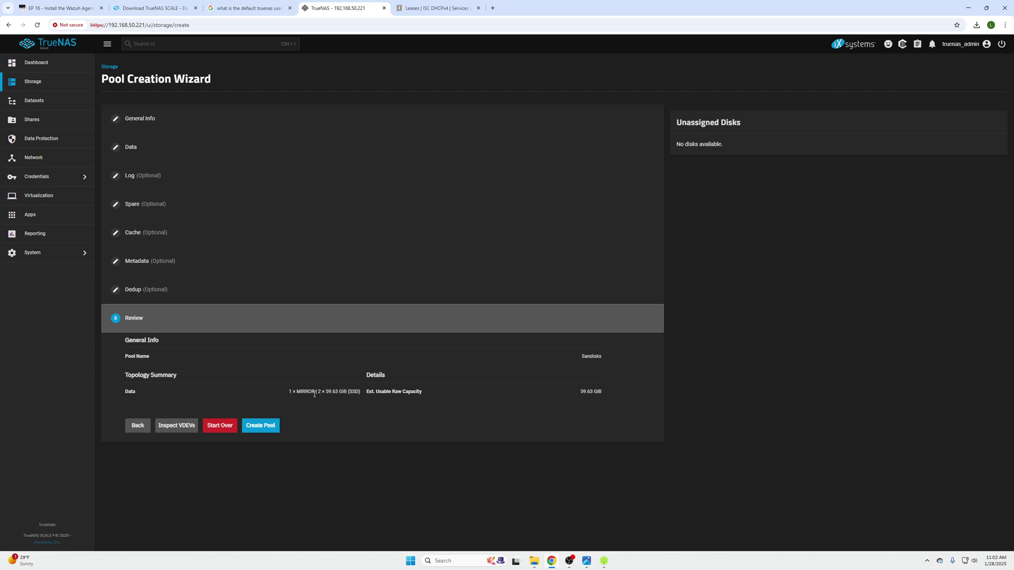
Check the 1 × MIRROR of 2 × 59.63 GiB summary, then create Sandisks, confirming the disk erasure
{"action": "left_click_drag", "start_coordinate": [318, 392], "coordinate": [651, 391]}
{"action": "left_click", "coordinate": [379, 393]}
{"action": "left_click", "coordinate": [618, 395]}
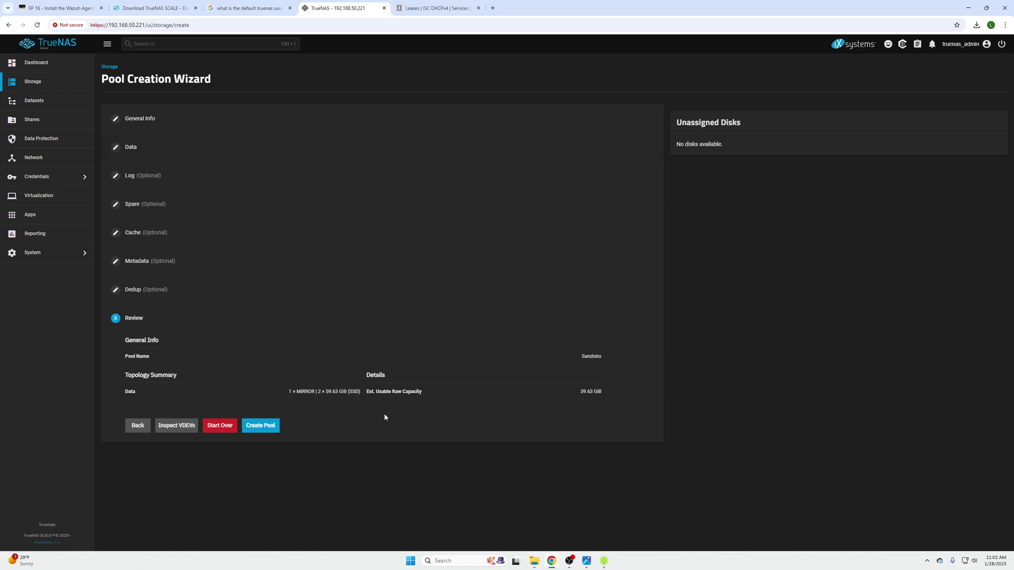
{"action": "left_click_drag", "start_coordinate": [161, 390], "coordinate": [451, 393]}
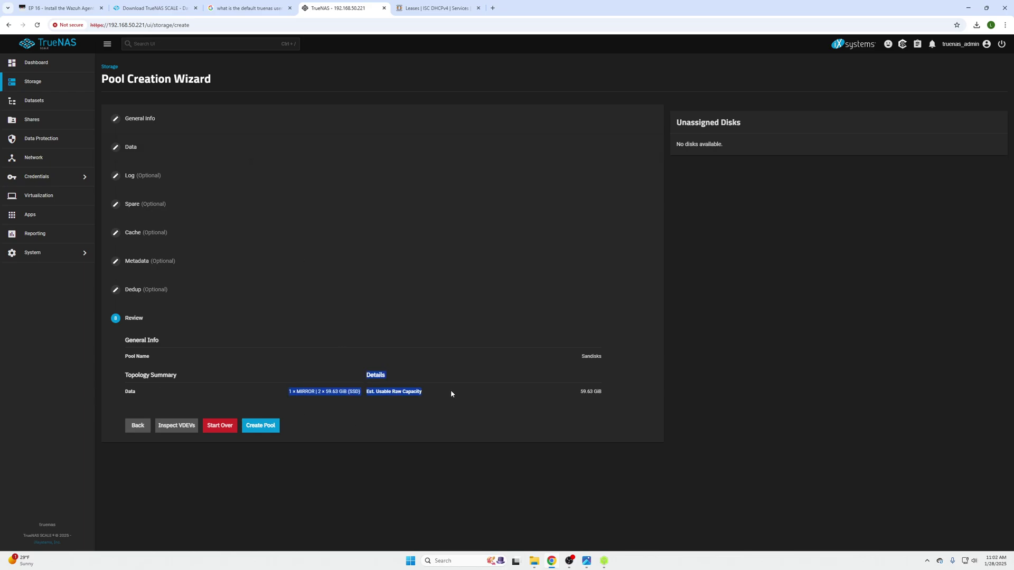
{"action": "left_click", "coordinate": [495, 382]}
{"action": "left_click", "coordinate": [260, 426]}
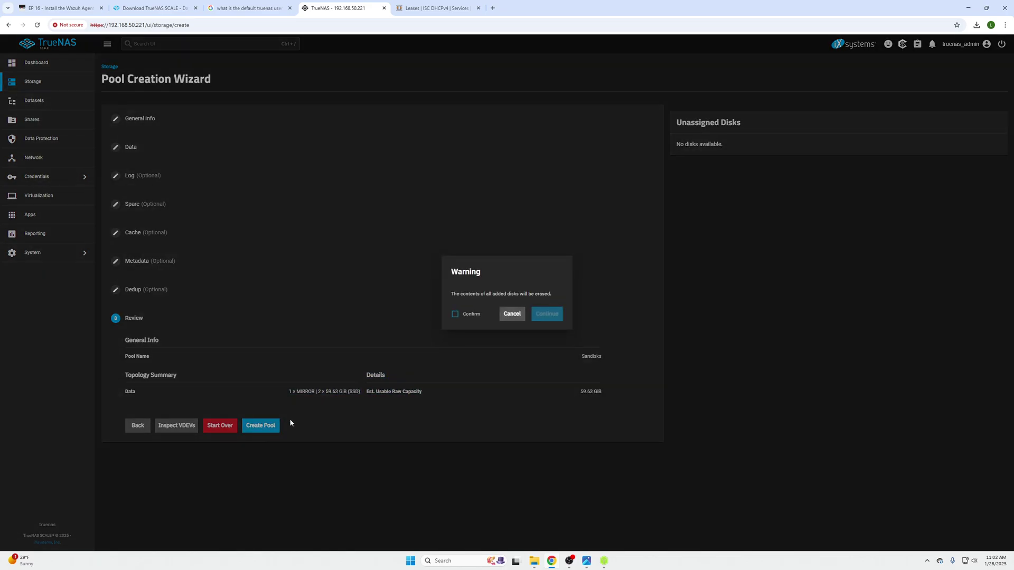
{"action": "left_click", "coordinate": [460, 316]}
{"action": "left_click", "coordinate": [553, 316]}
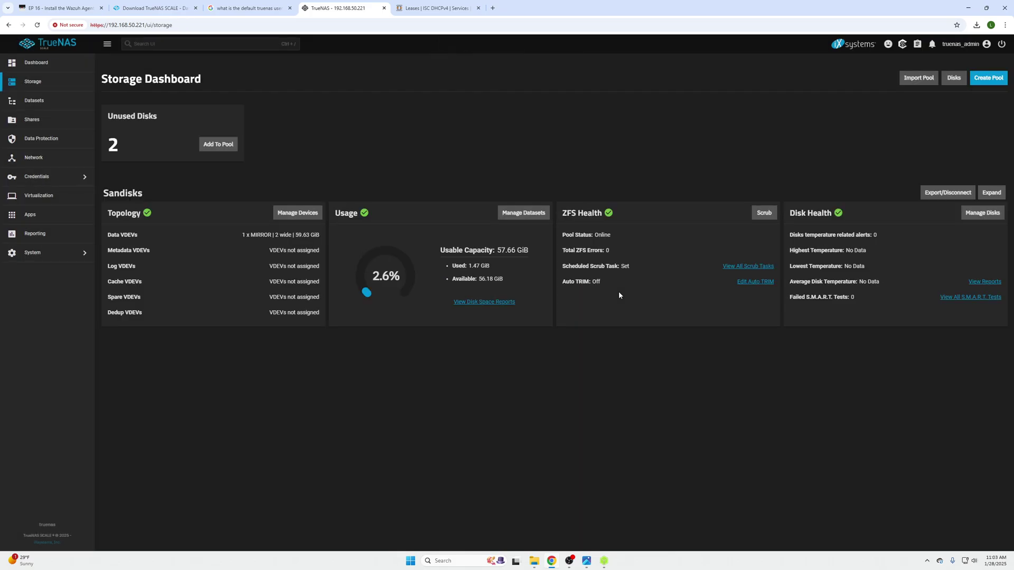
{"action": "left_click", "coordinate": [33, 82]}
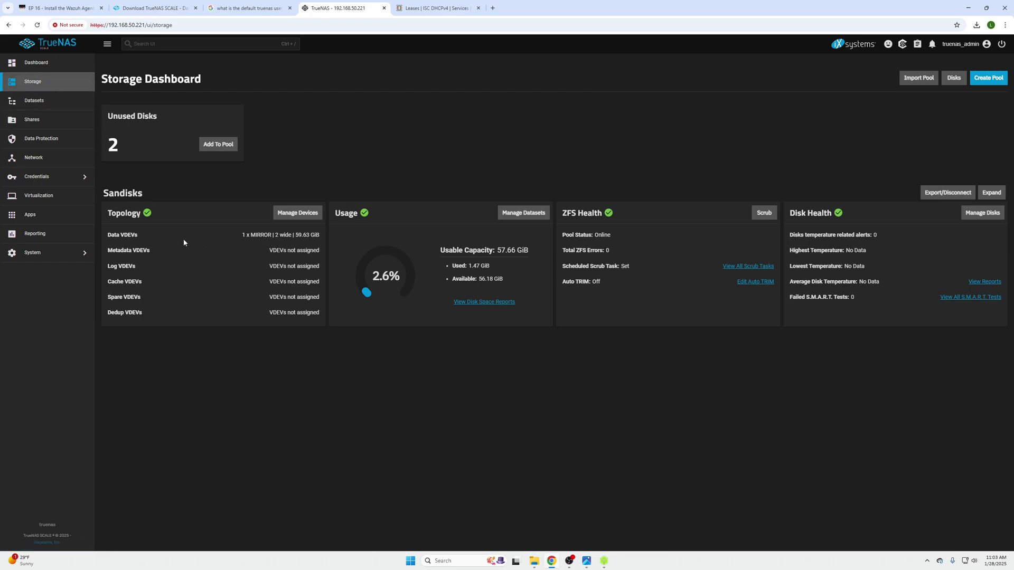
{"action": "left_click", "coordinate": [297, 213]}
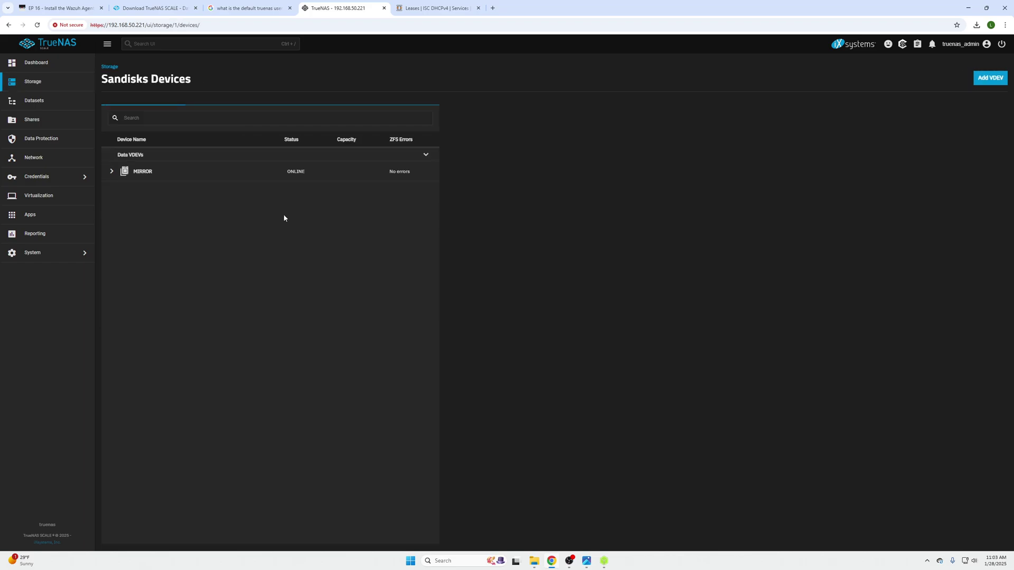
{"action": "left_click", "coordinate": [111, 171]}
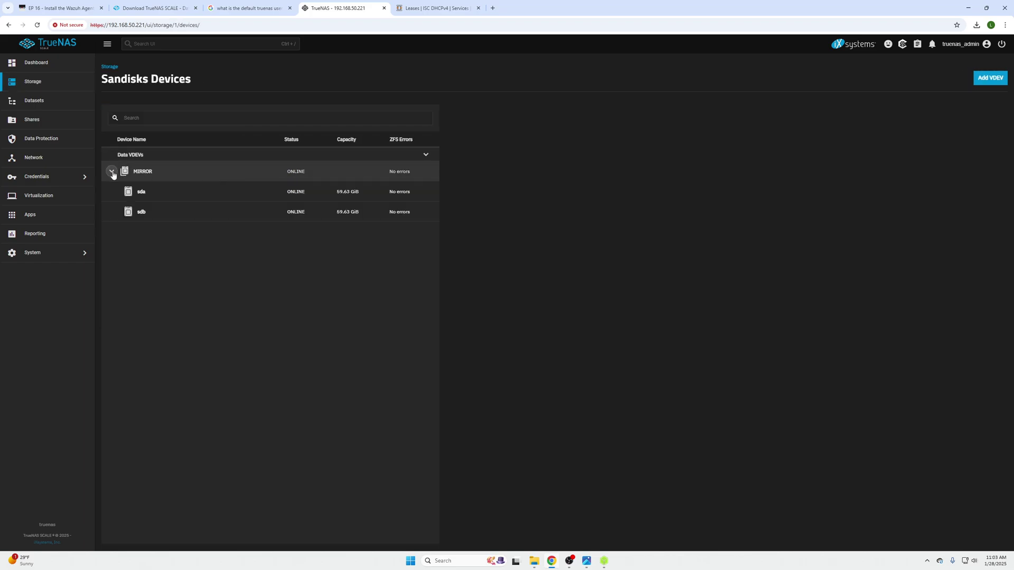
{"action": "left_click", "coordinate": [111, 171]}
{"action": "key", "text": "alt+Left"}
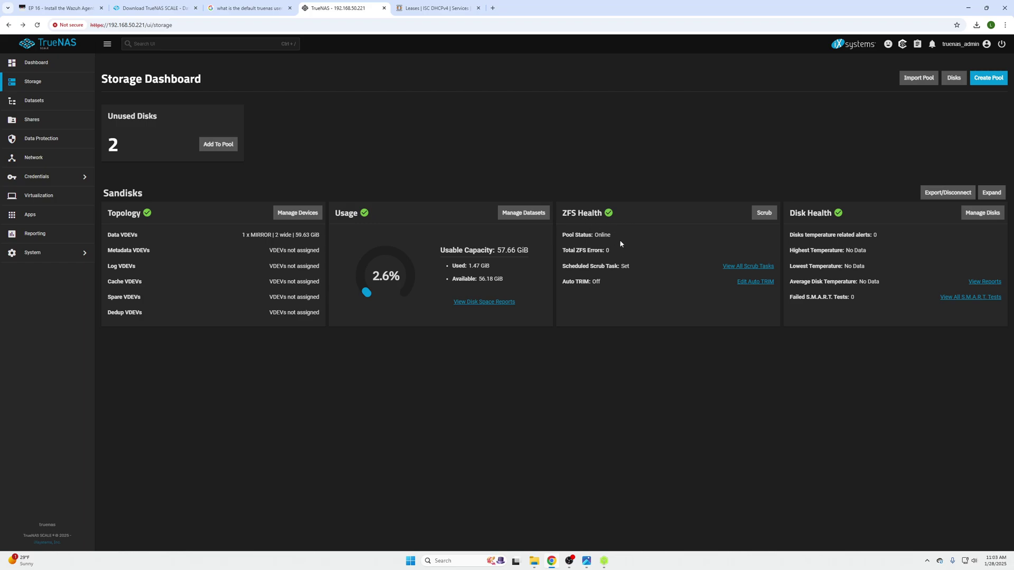
{"action": "left_click_drag", "start_coordinate": [578, 252], "coordinate": [615, 248]}
{"action": "left_click", "coordinate": [615, 248]}
{"action": "triple_click", "coordinate": [662, 252]}
{"action": "left_click", "coordinate": [829, 237]}
{"action": "left_click", "coordinate": [973, 298]}
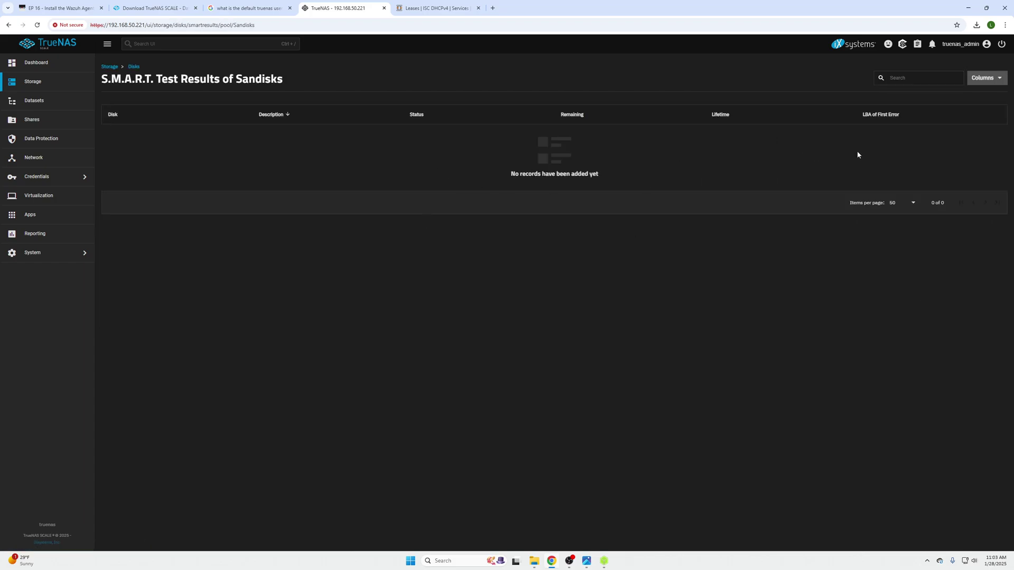
{"action": "key", "text": "alt+Left"}
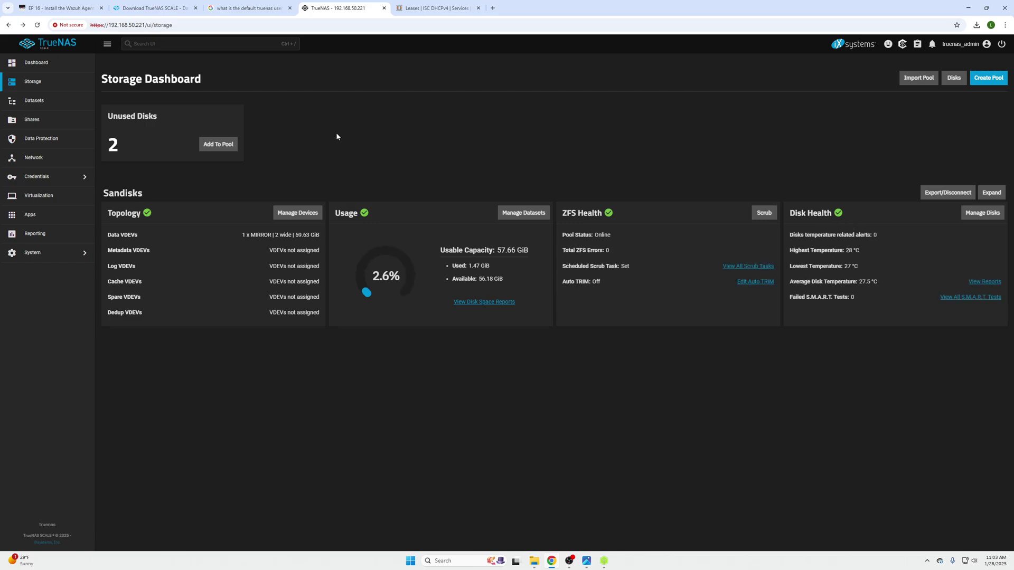
{"action": "left_click", "coordinate": [37, 64]}
{"action": "left_click", "coordinate": [41, 83]}
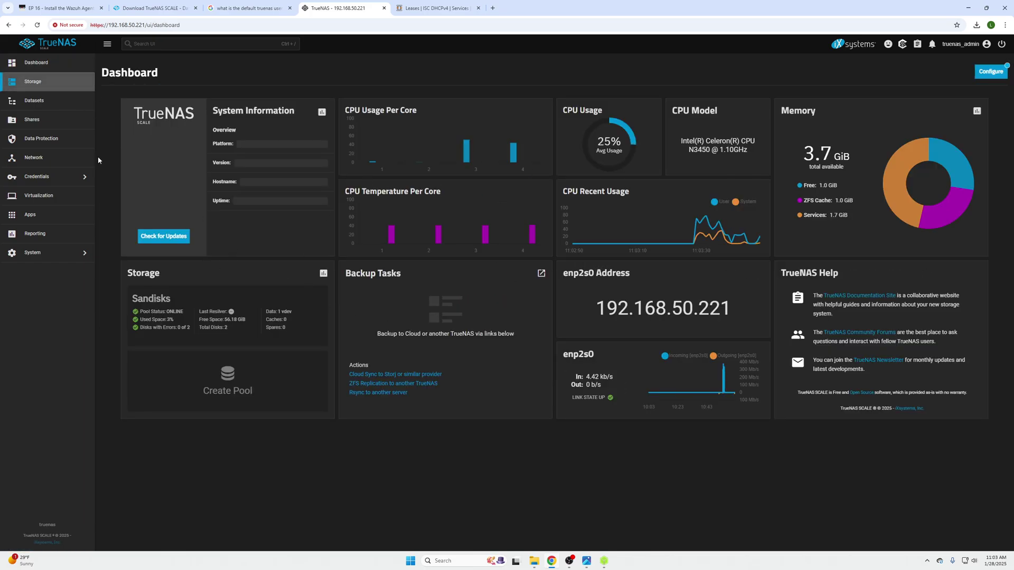
{"action": "left_click", "coordinate": [37, 101]}
{"action": "key", "text": "alt+Left"}
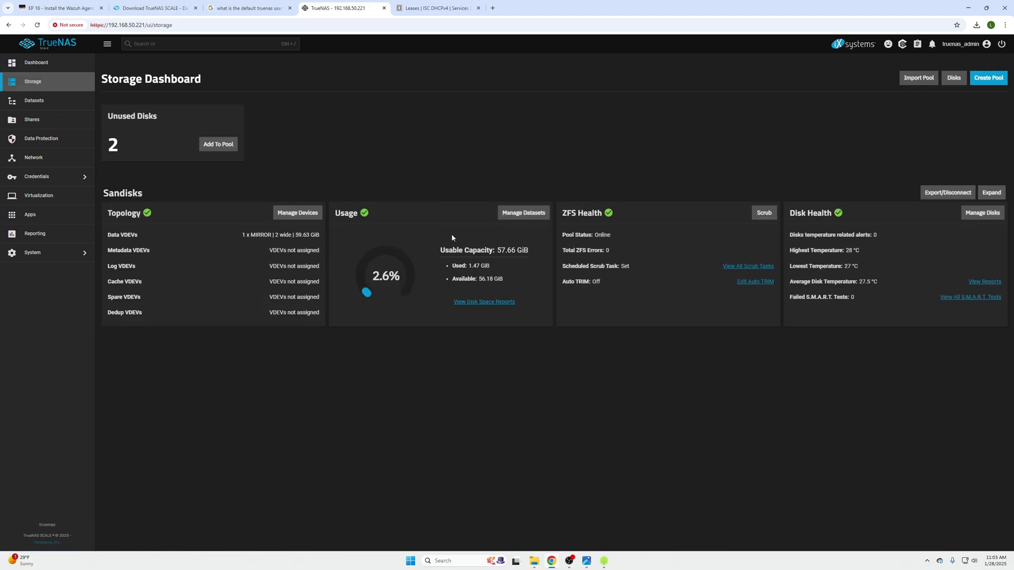
{"action": "left_click", "coordinate": [222, 147]}
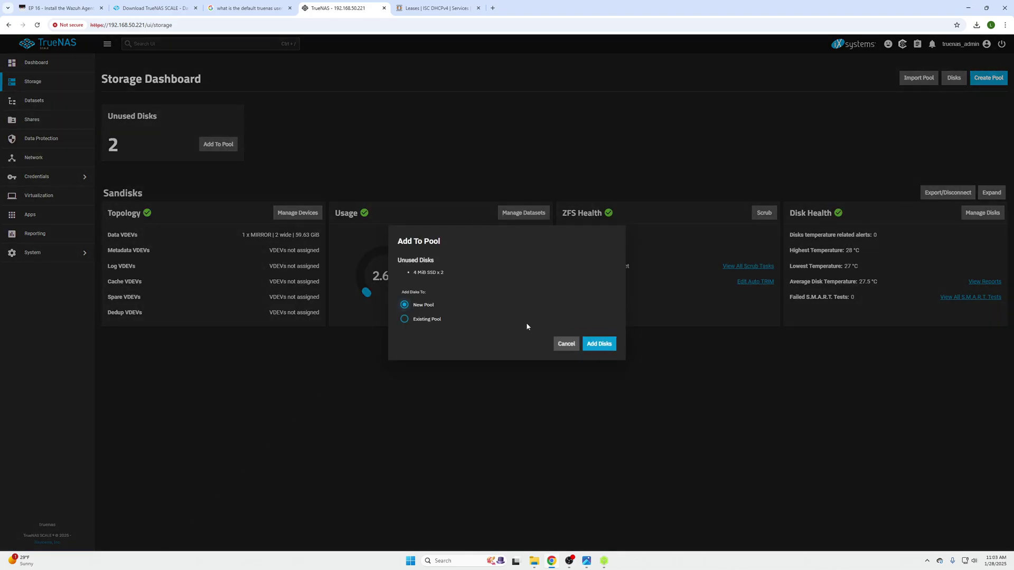
{"action": "left_click", "coordinate": [566, 345]}
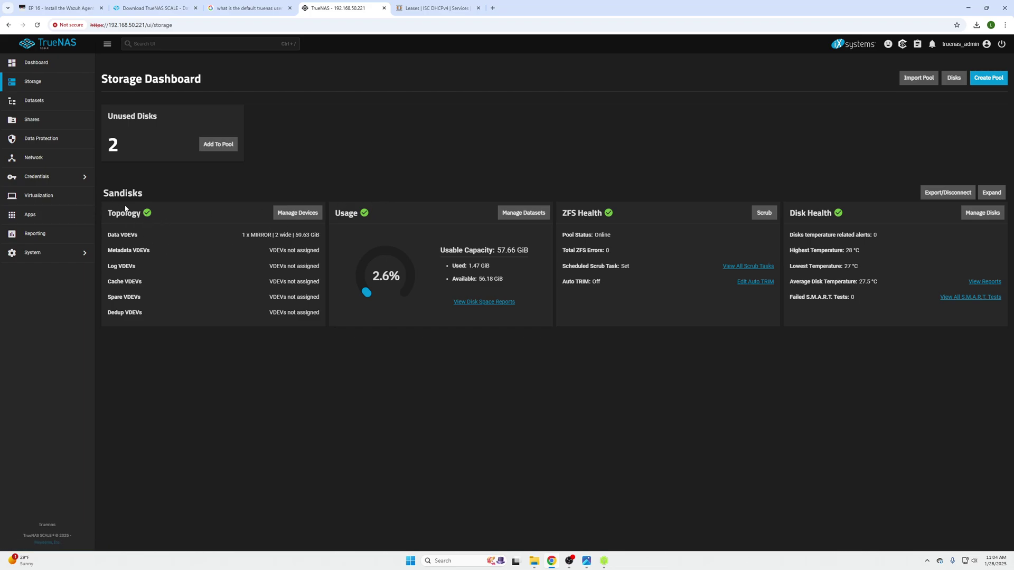
Open the 137-app Discover catalog and search 'nextc' to list Nextcloud
{"action": "left_click", "coordinate": [45, 207]}
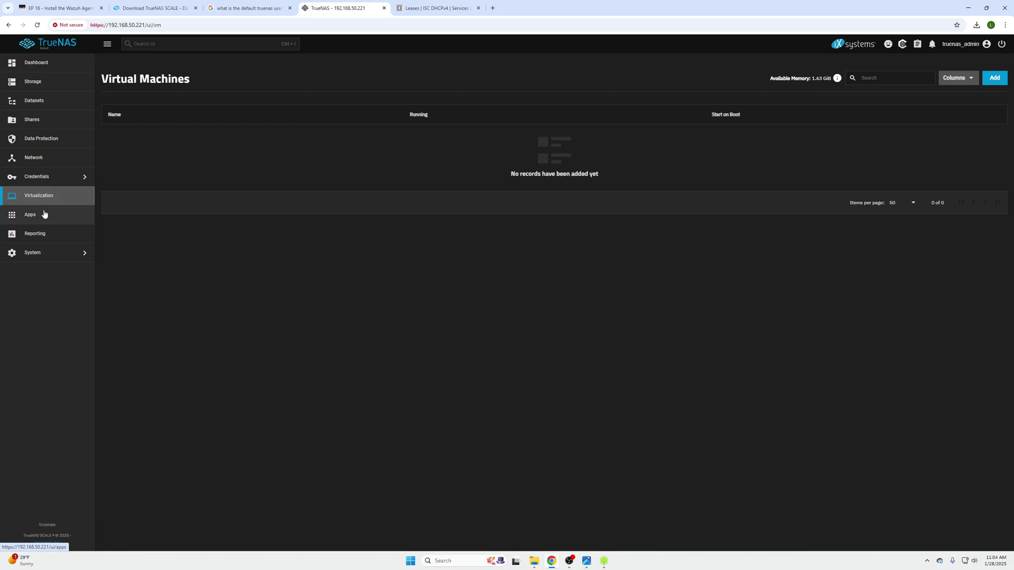
{"action": "left_click", "coordinate": [41, 220]}
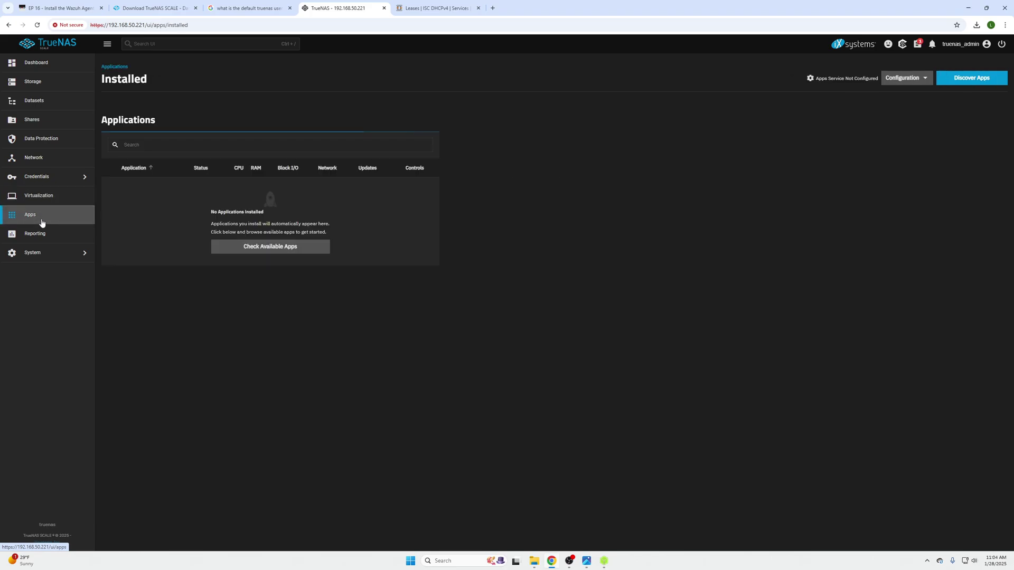
{"action": "left_click", "coordinate": [267, 253]}
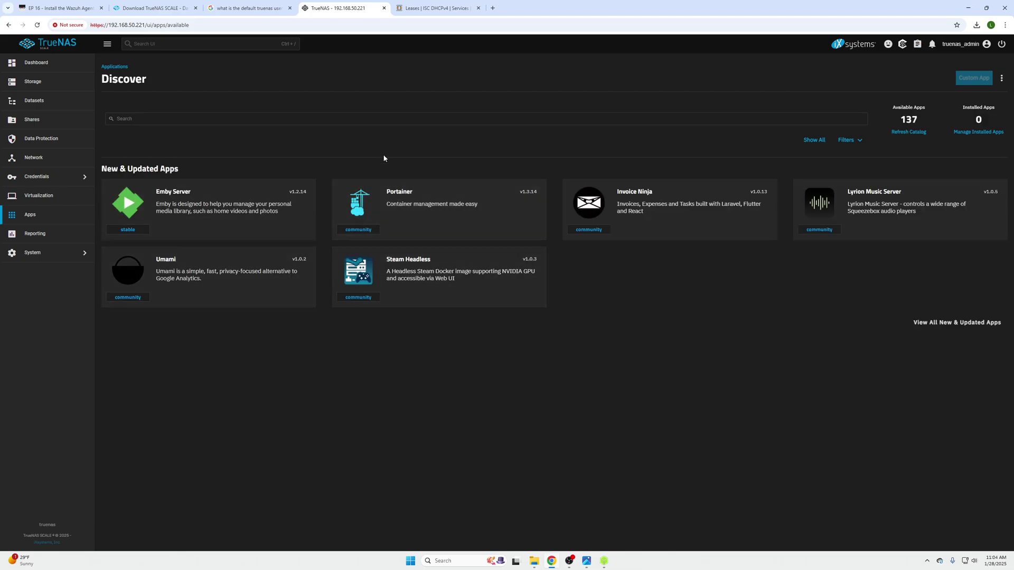
{"action": "left_click", "coordinate": [294, 117]}
{"action": "type", "text": "nextc"}
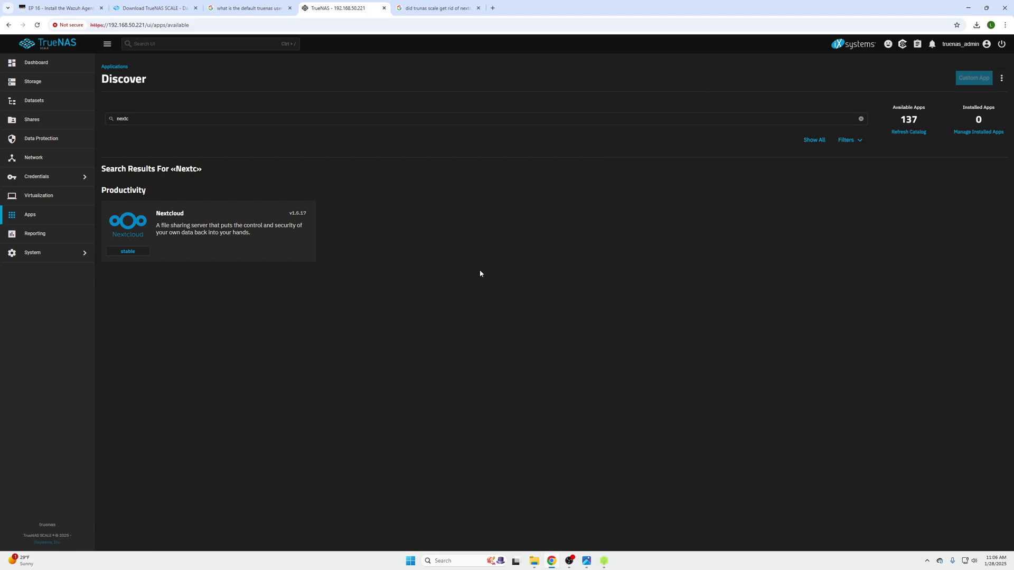
Open the Nextcloud 1.5.17 details page and enlarge its first screenshot
{"action": "left_click", "coordinate": [268, 252]}
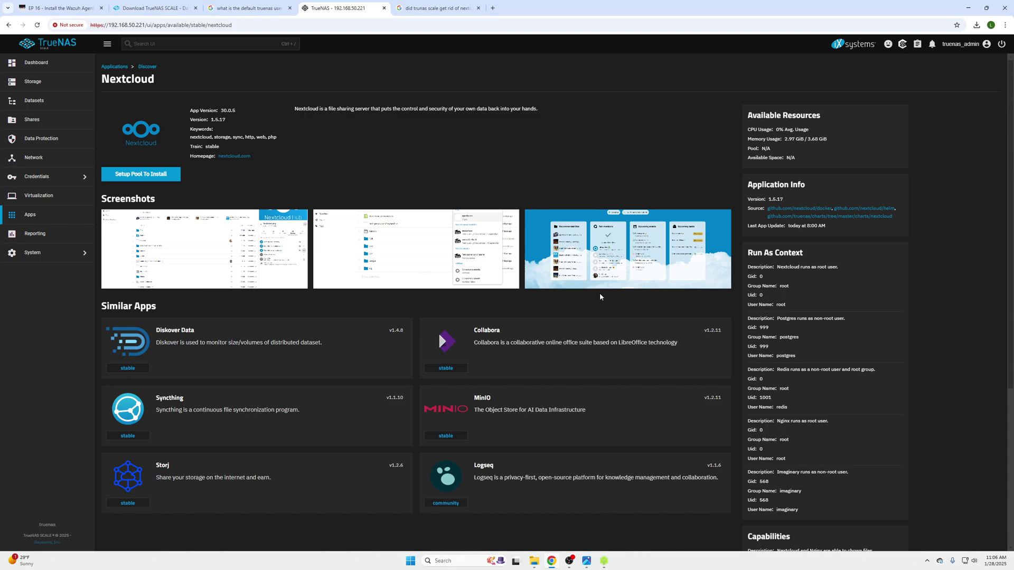
{"action": "left_click", "coordinate": [295, 257]}
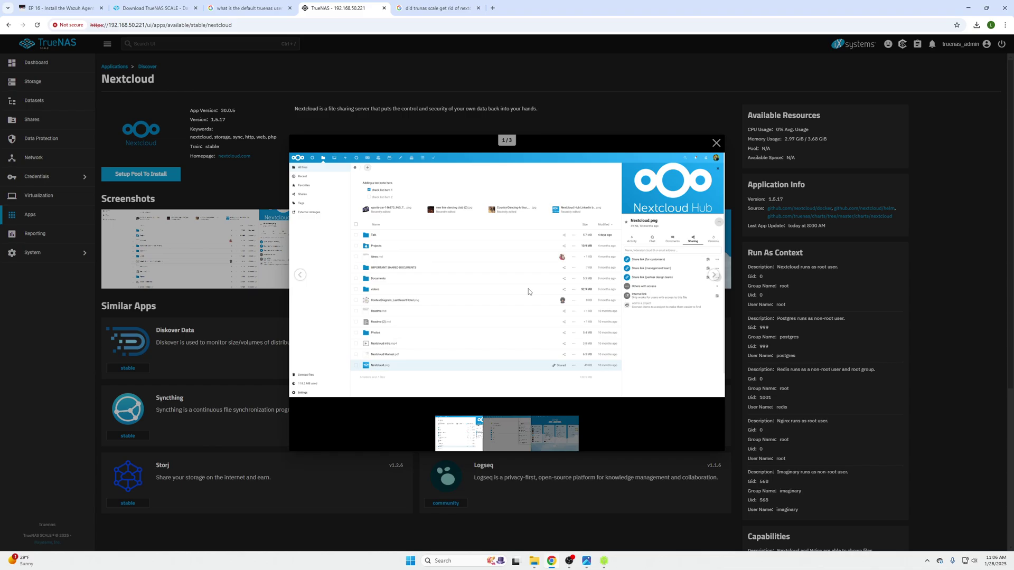